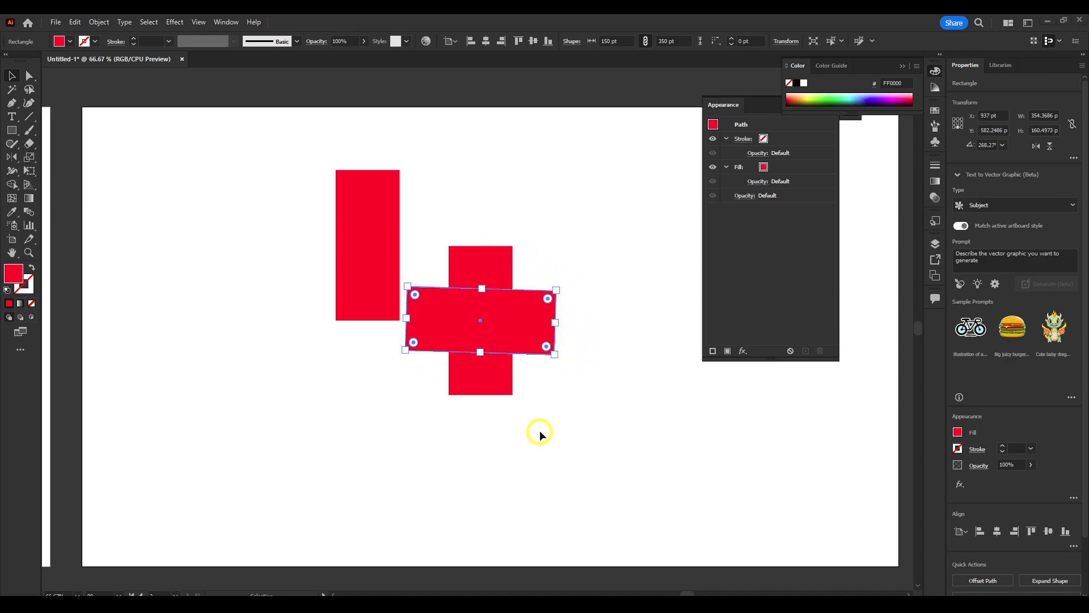
# Rotate the two rectangles into a 45° X and round their corners fully into capsule shapes
pyautogui.moveTo(562, 285); pyautogui.dragTo(564, 329)
pyautogui.click(492, 255)
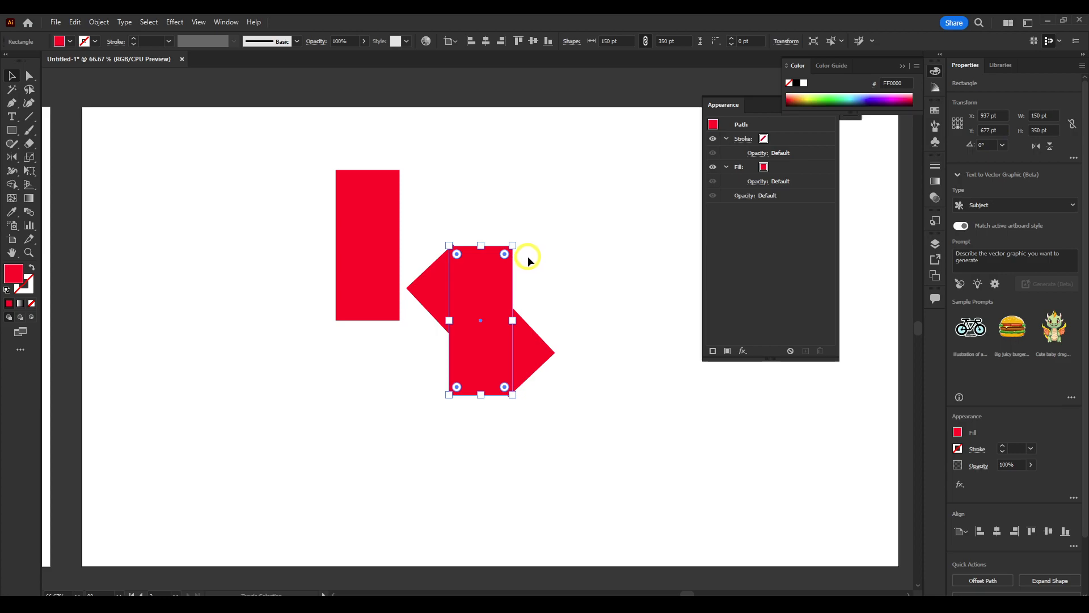
pyautogui.moveTo(518, 238); pyautogui.dragTo(559, 339)
pyautogui.click(461, 280)
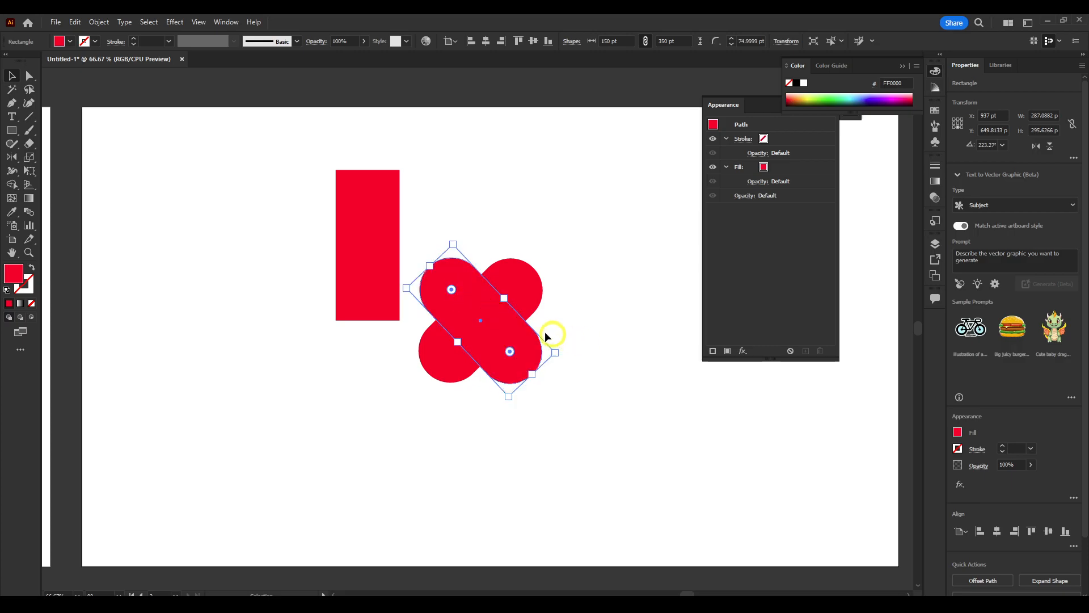
# With the Shape Builder, delete the two lower lobes of the crossed capsules and merge the rest into one heart
pyautogui.scroll(4, 499, 299)
pyautogui.scroll(-1, 498, 305)
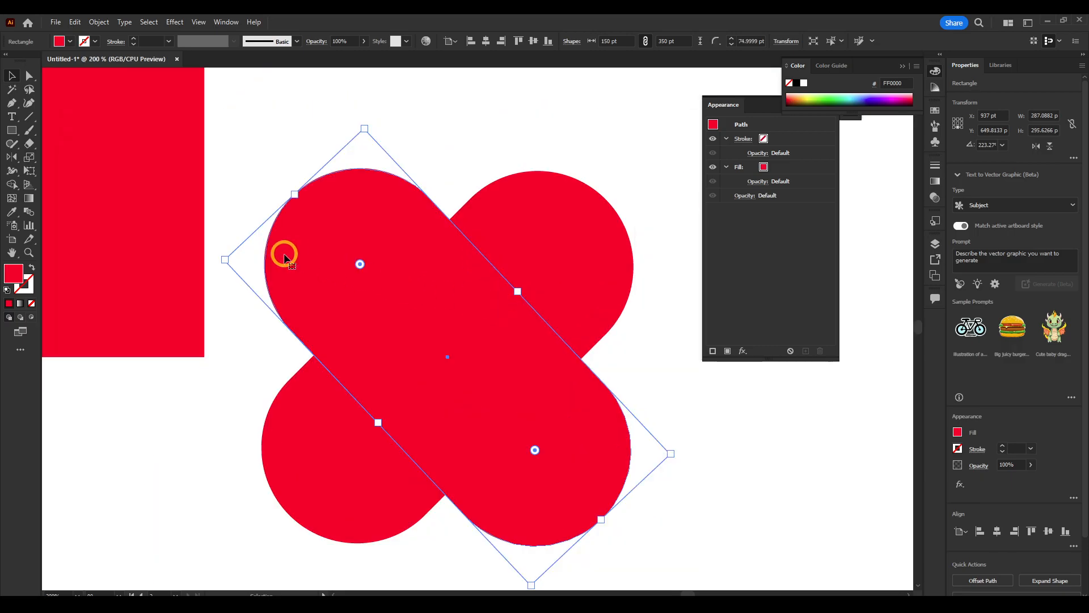
pyautogui.moveTo(587, 161); pyautogui.dragTo(348, 331)
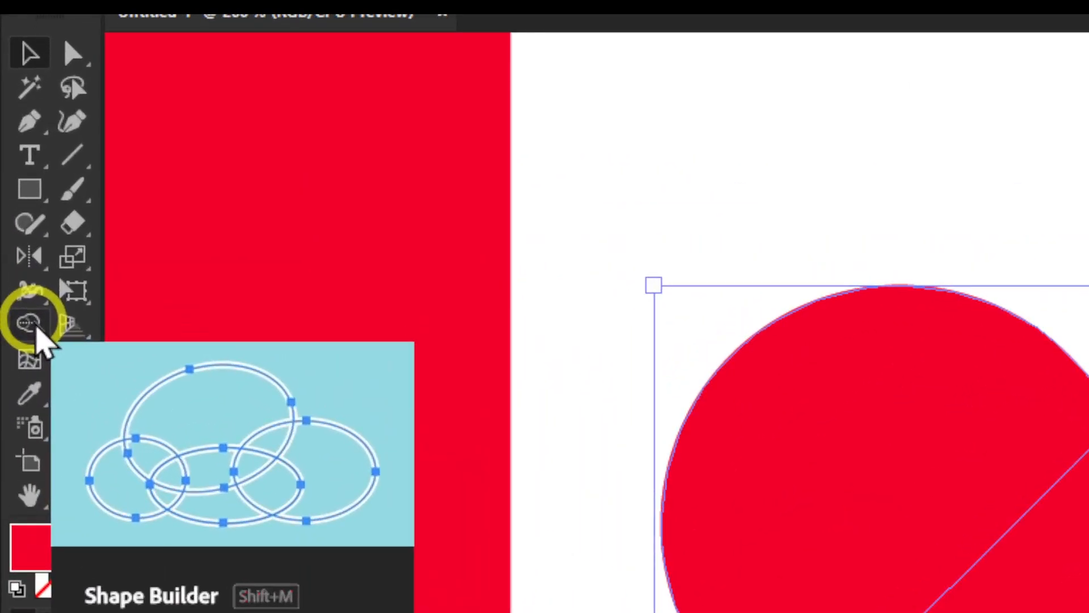
pyautogui.click(34, 326)
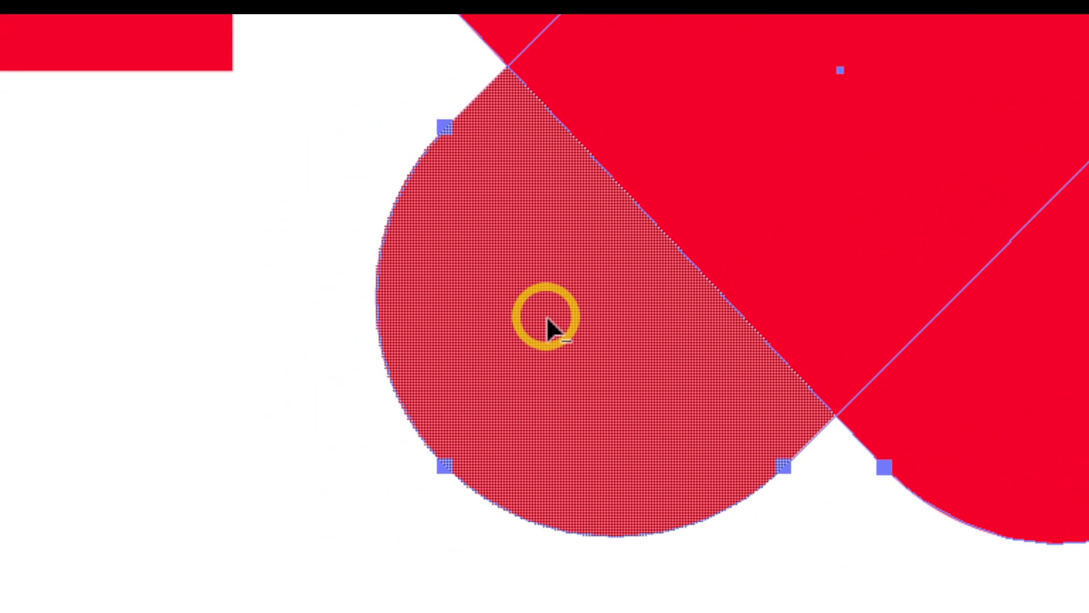
pyautogui.keyDown('alt'); pyautogui.click(546, 324); pyautogui.keyUp('alt')
pyautogui.keyDown('alt'); pyautogui.click(624, 338); pyautogui.keyUp('alt')
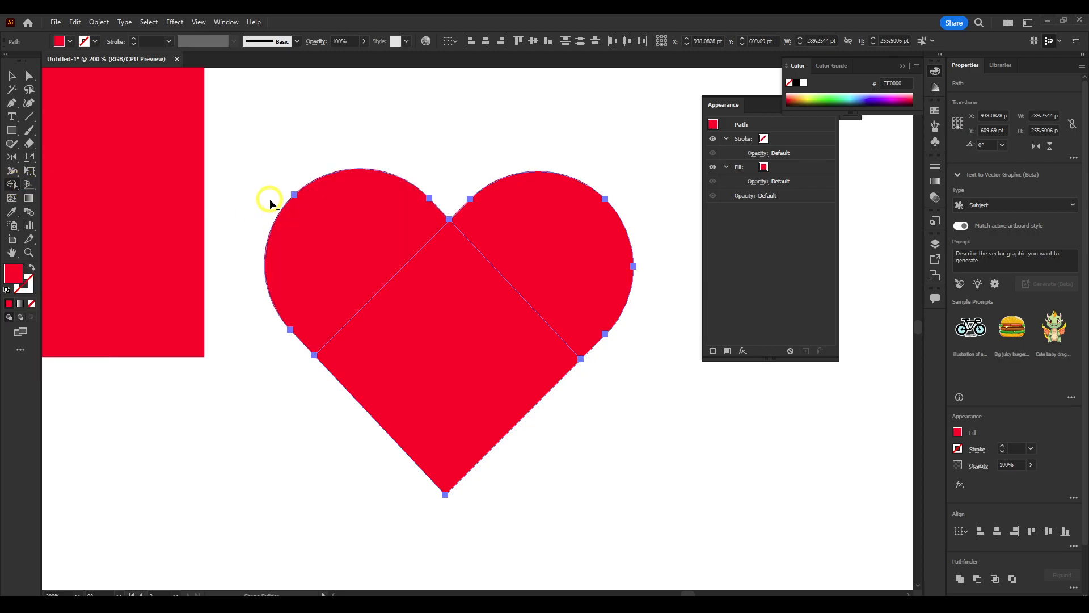
pyautogui.moveTo(270, 202)
pyautogui.mouseDown()
pyautogui.moveTo(378, 256)
pyautogui.moveTo(396, 290)
pyautogui.moveTo(480, 313)
pyautogui.moveTo(539, 260)
pyautogui.mouseUp()
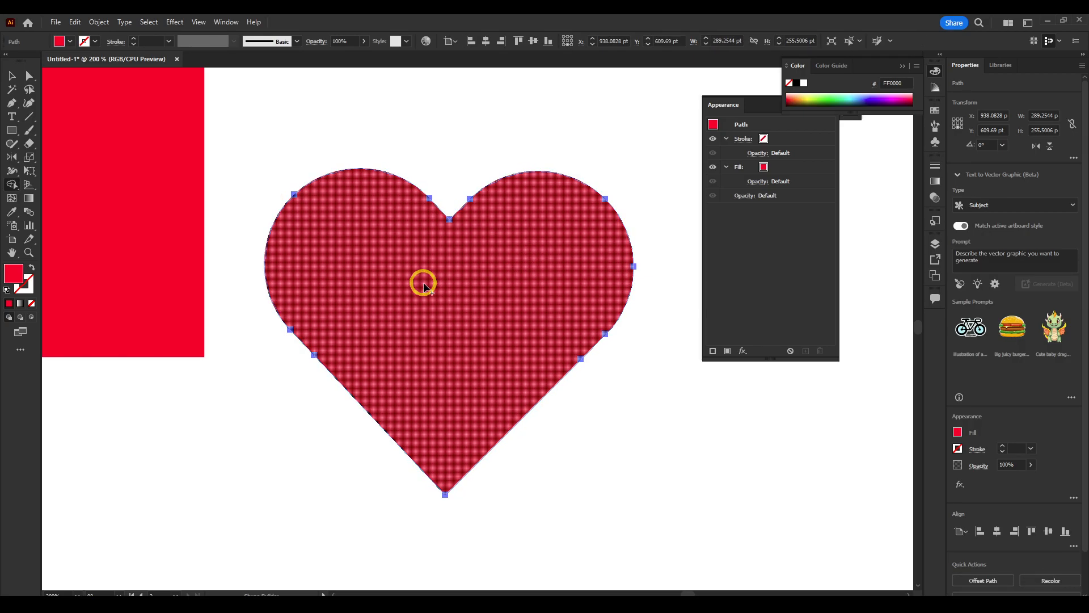
# Move the remaining tall rectangle so it sits to the left of the heart
pyautogui.press('v')
pyautogui.moveTo(264, 169); pyautogui.dragTo(138, 152)
pyautogui.scroll(-3, 364, 250)
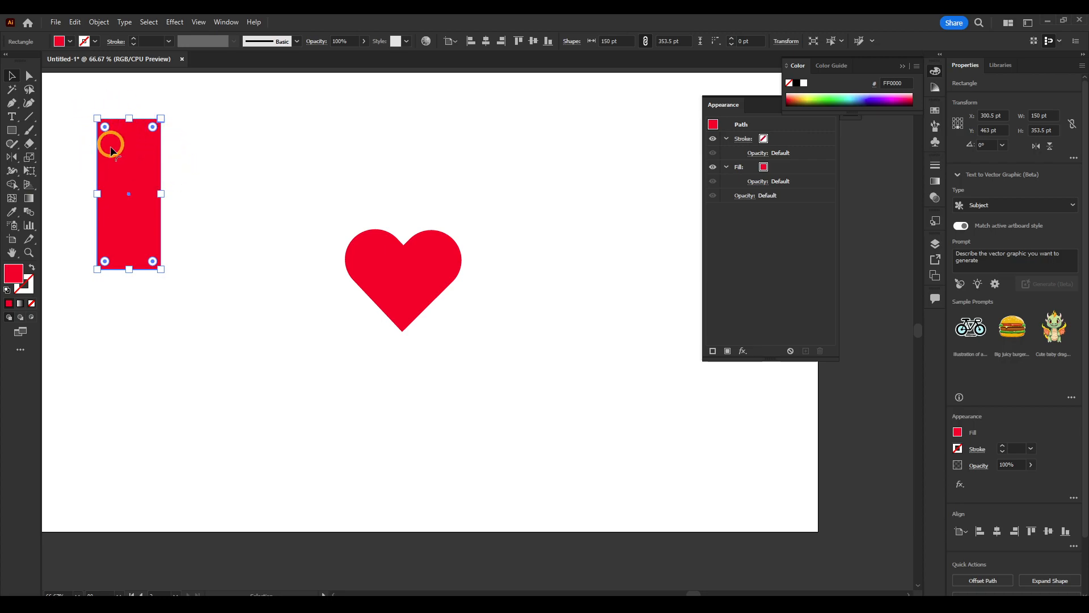
pyautogui.moveTo(134, 142); pyautogui.dragTo(237, 205)
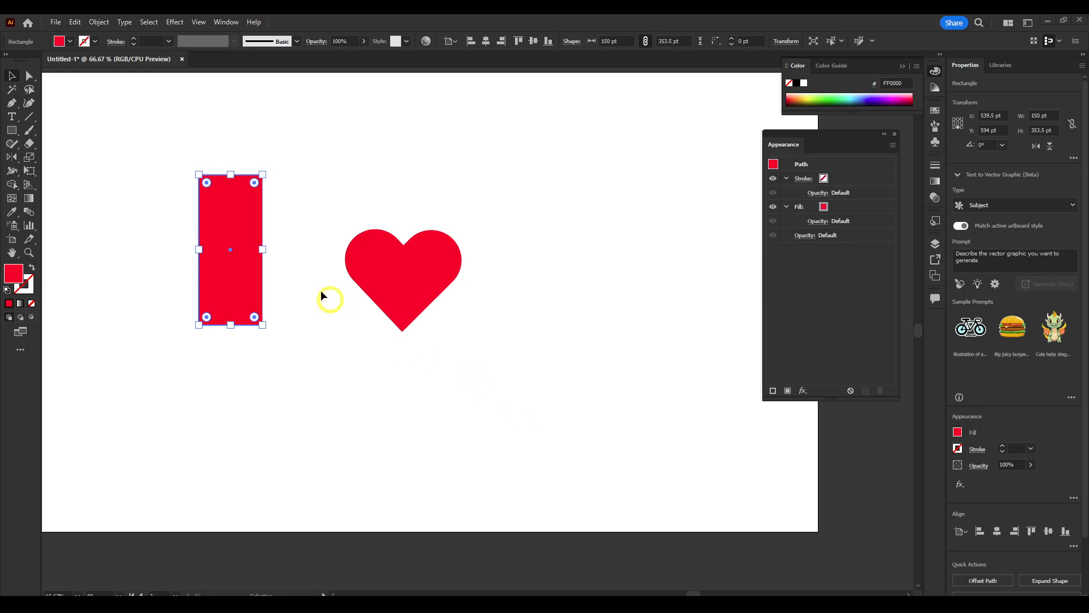
pyautogui.moveTo(247, 215); pyautogui.dragTo(343, 236)
pyautogui.moveTo(526, 192); pyautogui.dragTo(301, 289)
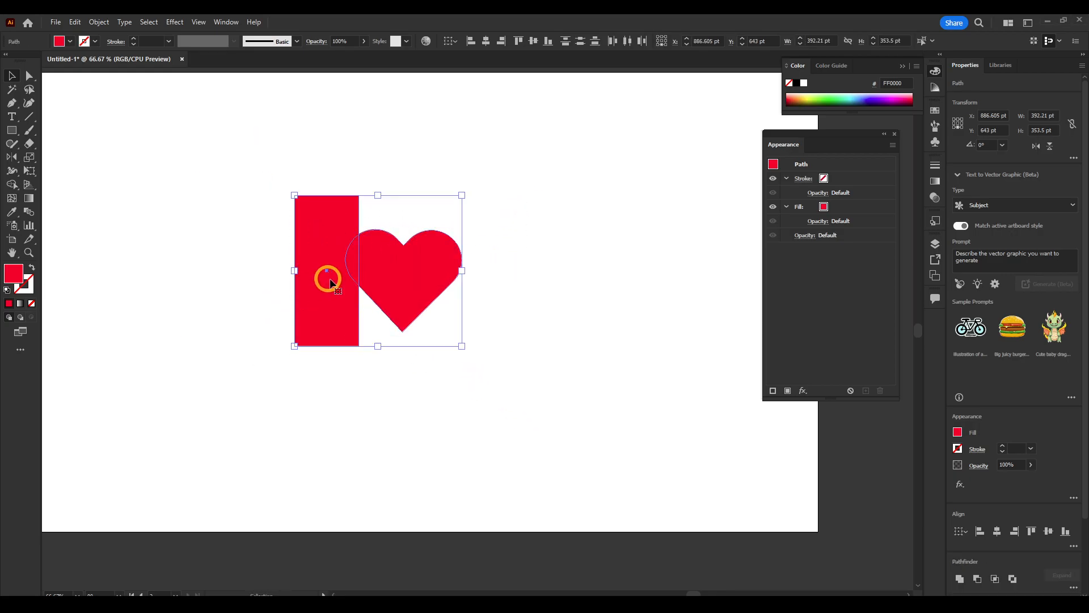
pyautogui.click(461, 163)
pyautogui.moveTo(337, 220); pyautogui.dragTo(228, 220)
# Reflect a copy of the heart across the horizontal axis
pyautogui.click(365, 241)
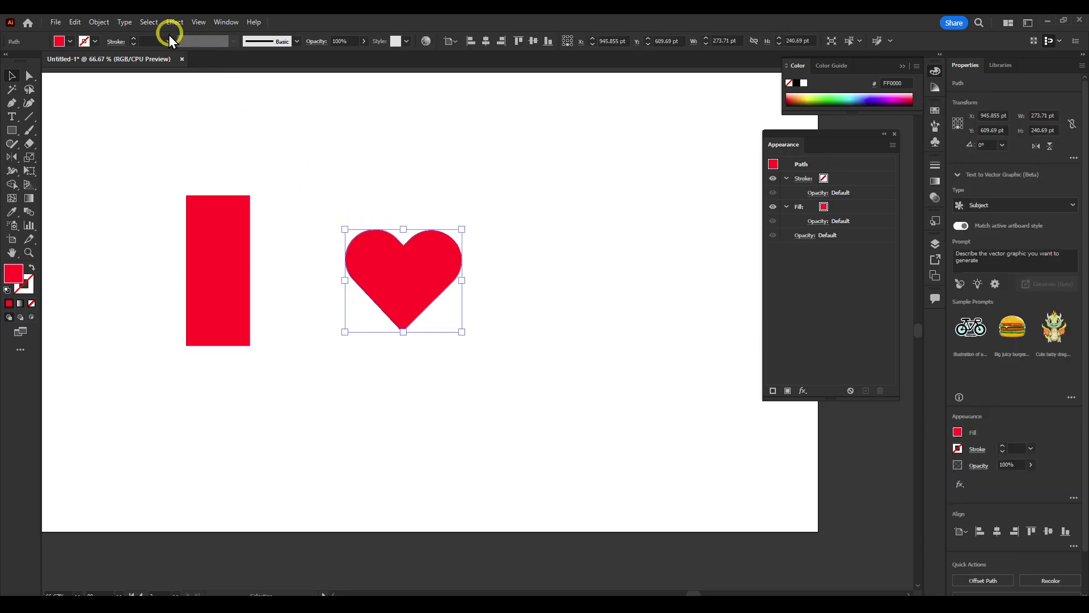
pyautogui.click(100, 22)
pyautogui.moveTo(116, 36)
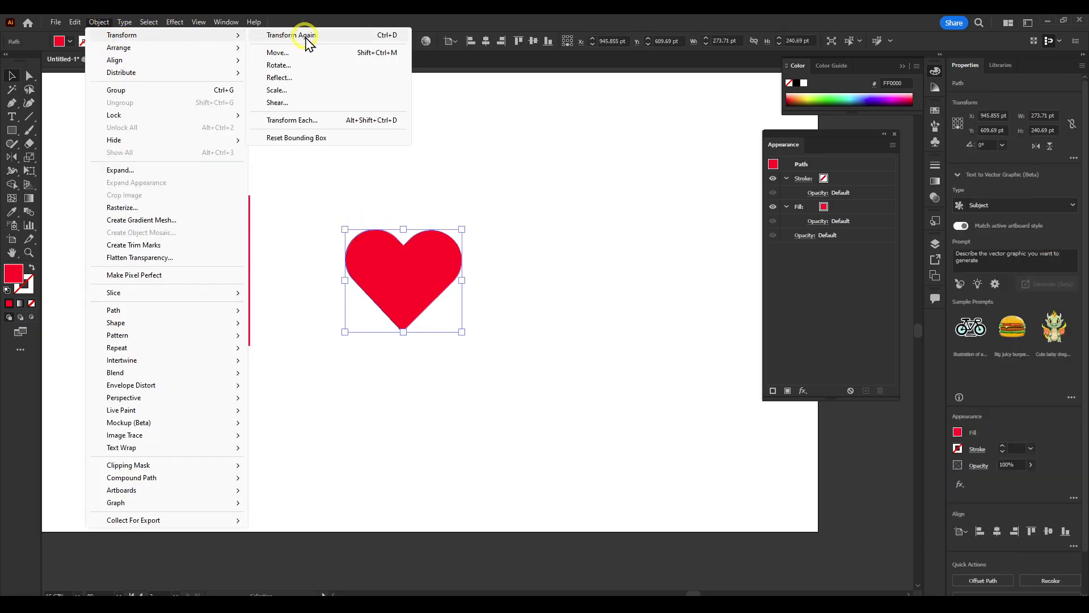
pyautogui.click(303, 77)
pyautogui.click(669, 233)
pyautogui.click(671, 218)
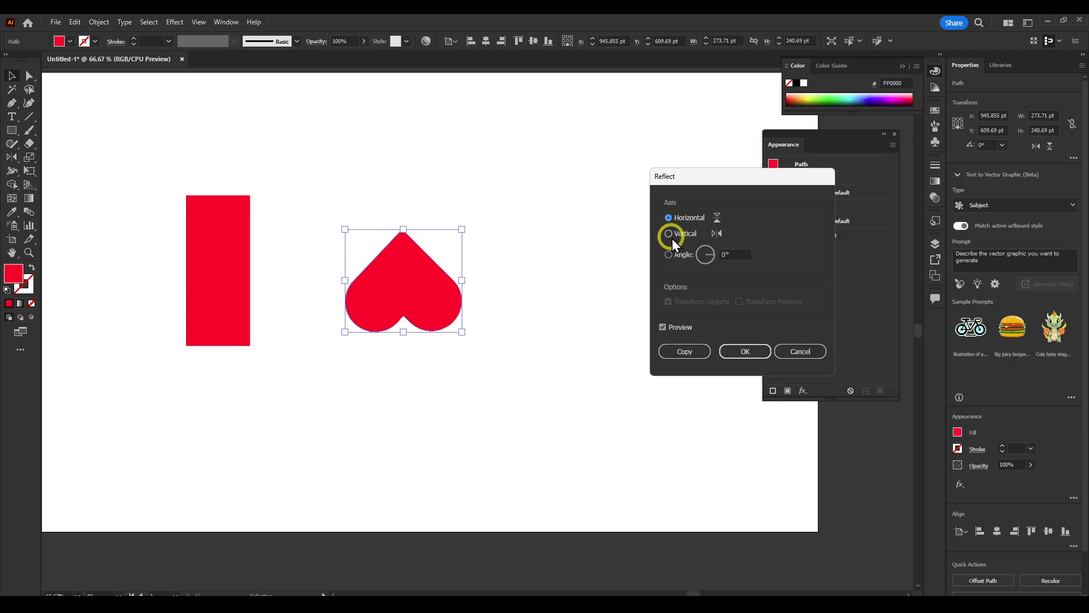
pyautogui.click(693, 355)
# Place the flipped heart below the original so their points meet, and group the two hearts
pyautogui.moveTo(450, 299); pyautogui.dragTo(421, 384)
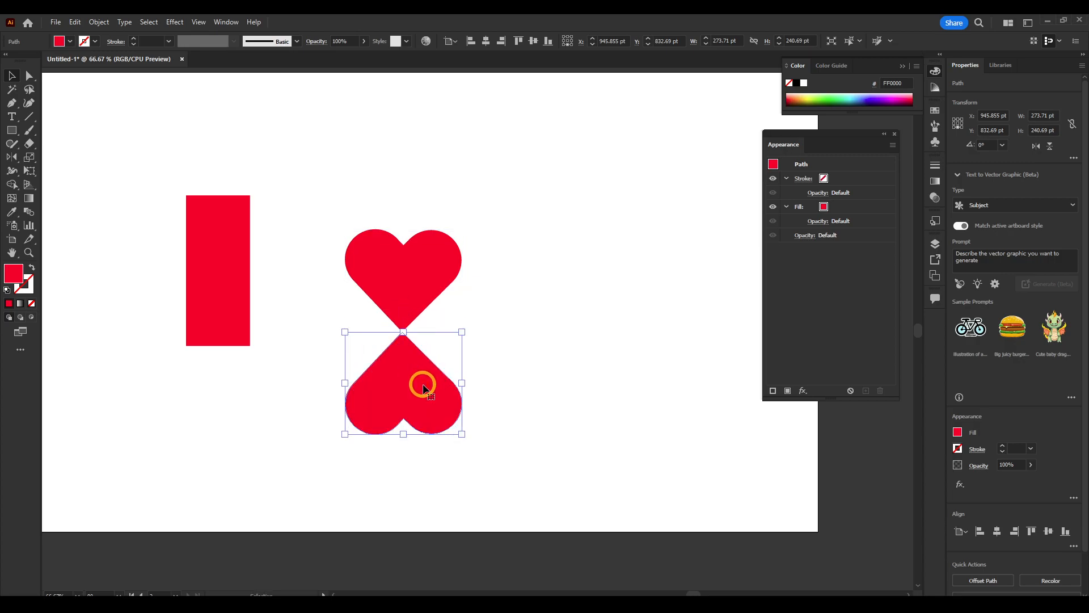
pyautogui.click(495, 255)
pyautogui.moveTo(505, 214); pyautogui.dragTo(318, 492)
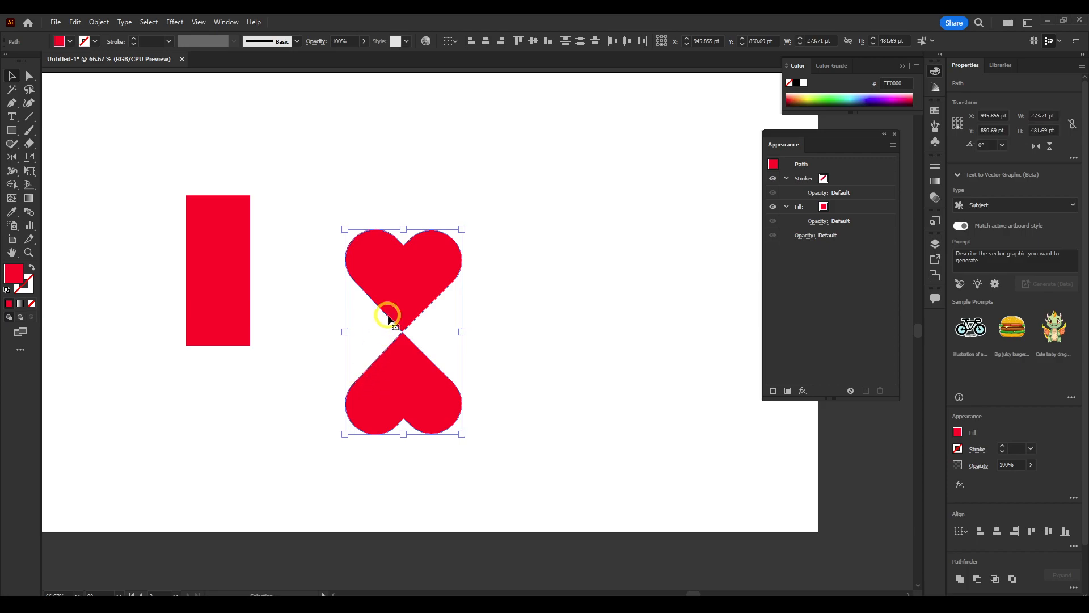
pyautogui.press('a')
pyautogui.hotkey('ctrl', 'g')
pyautogui.press('v')
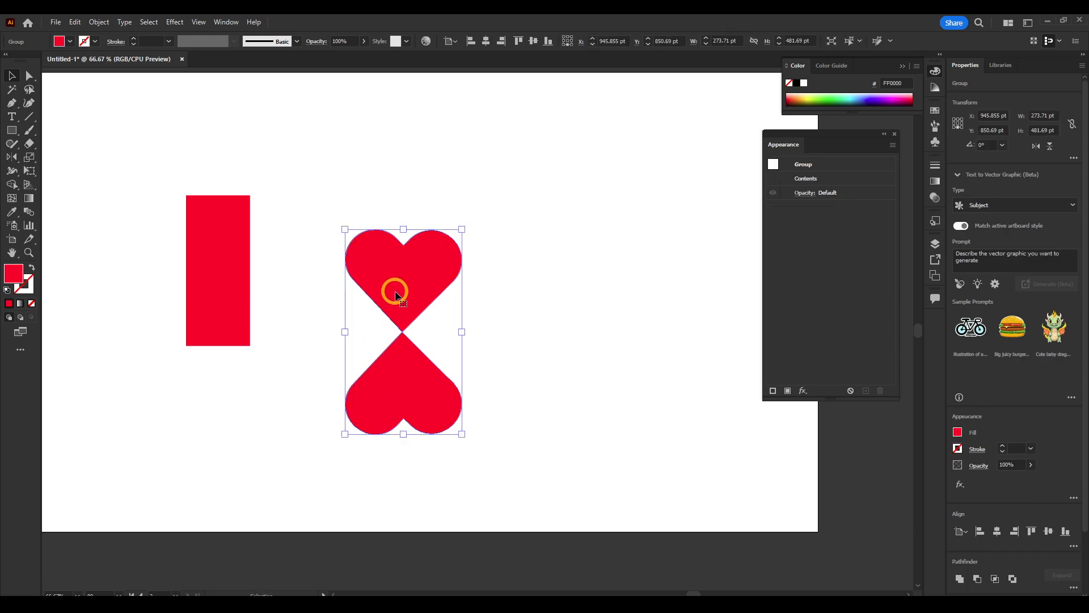
# Add a 7 pt stroke to the hearts group and move it beneath the group's contents
pyautogui.click(772, 391)
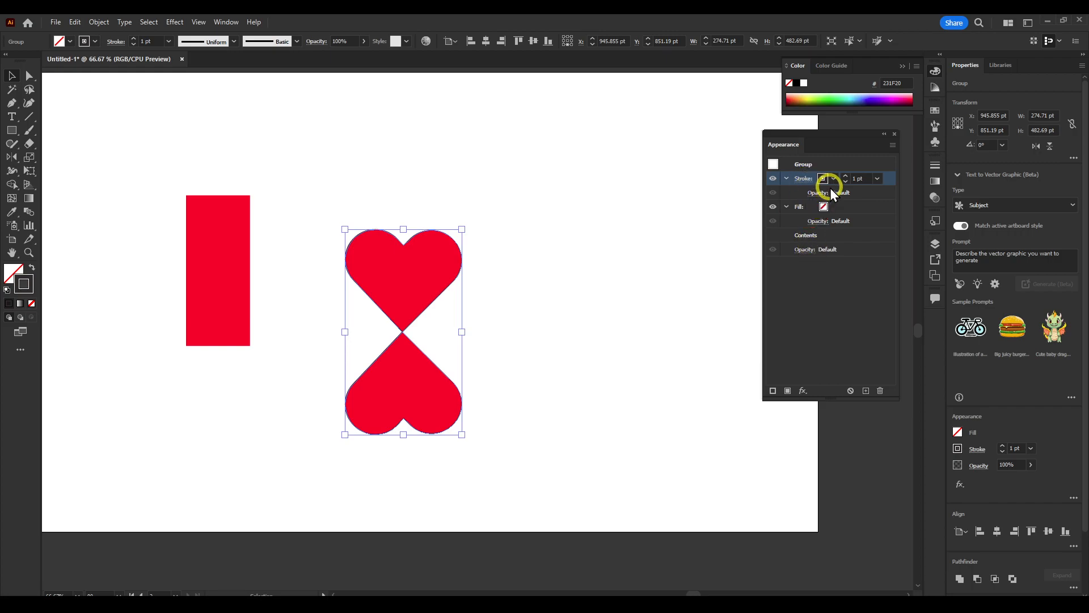
pyautogui.click(877, 178)
pyautogui.click(880, 253)
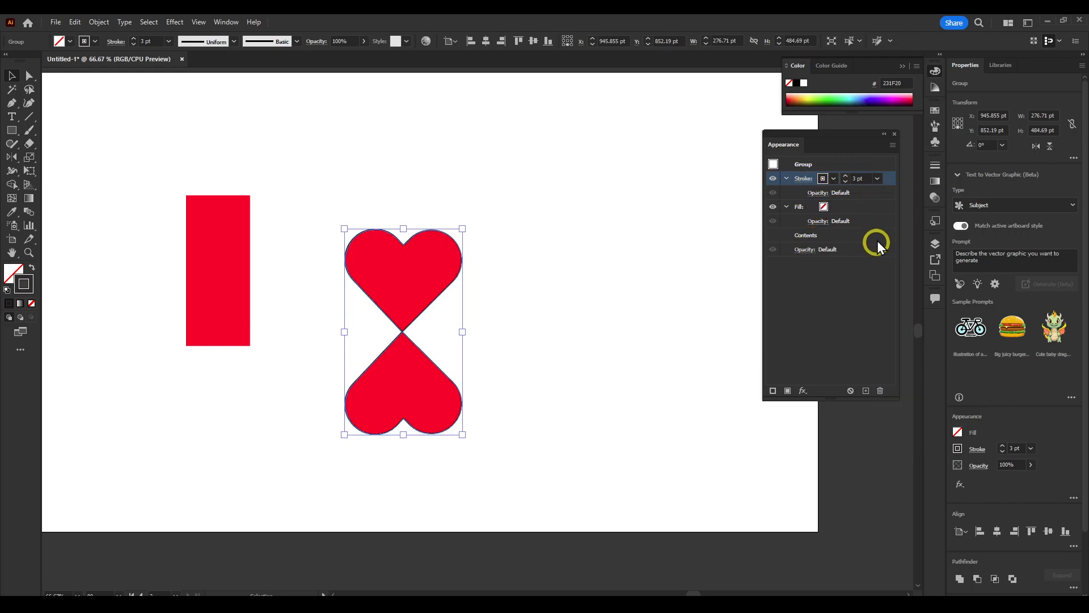
pyautogui.click(886, 178)
pyautogui.click(883, 248)
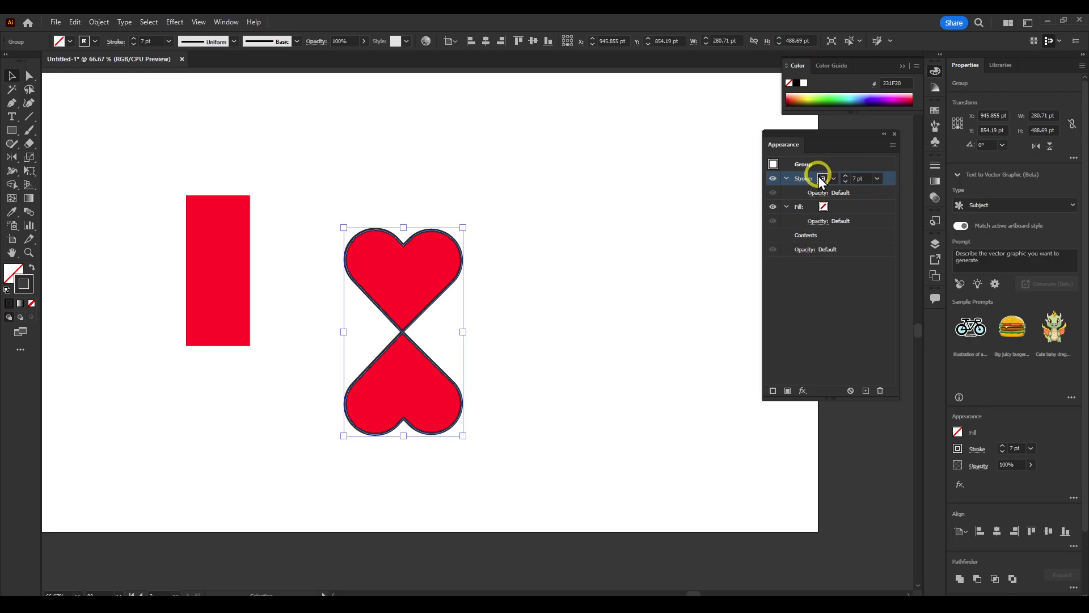
pyautogui.moveTo(885, 190)
pyautogui.mouseDown()
pyautogui.moveTo(887, 236)
pyautogui.moveTo(868, 238)
pyautogui.mouseUp()
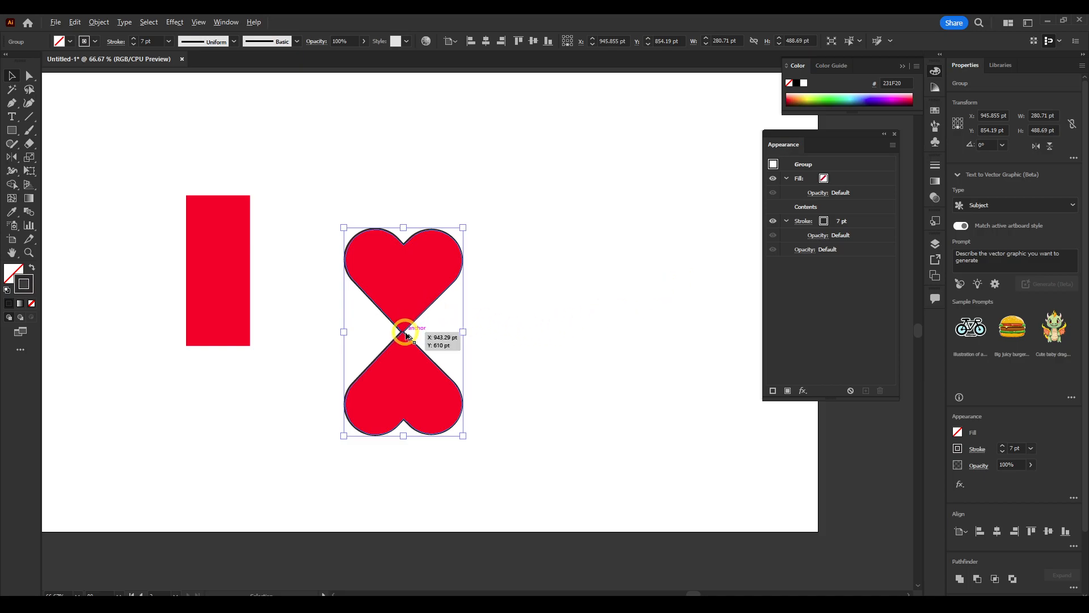
# Move the rectangle against the hearts and group it together with them
pyautogui.scroll(3, 403, 328)
pyautogui.scroll(-3, 404, 326)
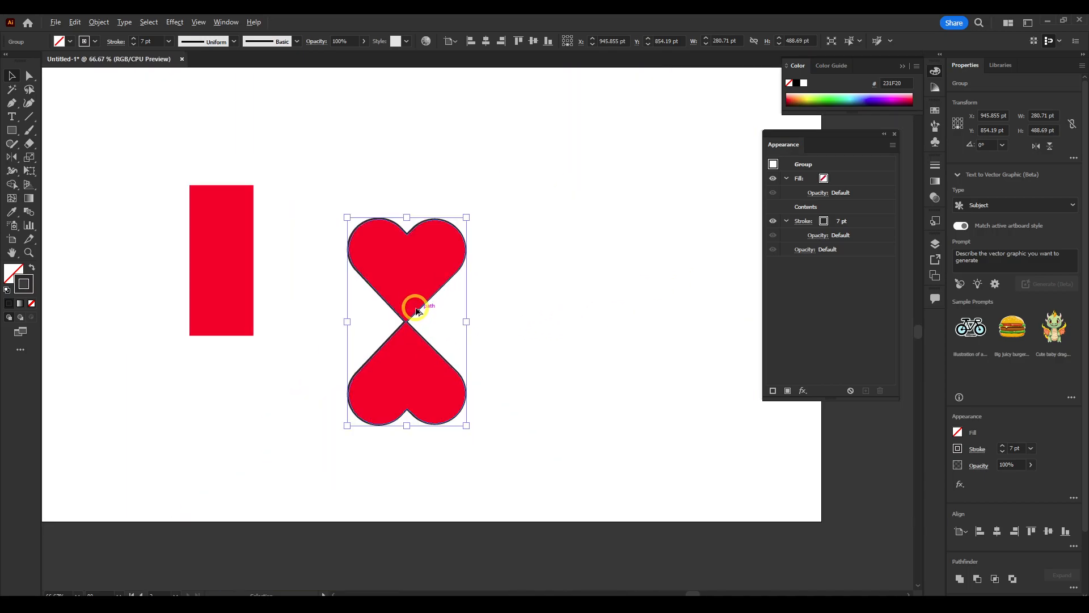
pyautogui.scroll(2, 414, 308)
pyautogui.scroll(-2, 416, 295)
pyautogui.moveTo(243, 247); pyautogui.dragTo(334, 301)
pyautogui.moveTo(512, 227); pyautogui.dragTo(262, 395)
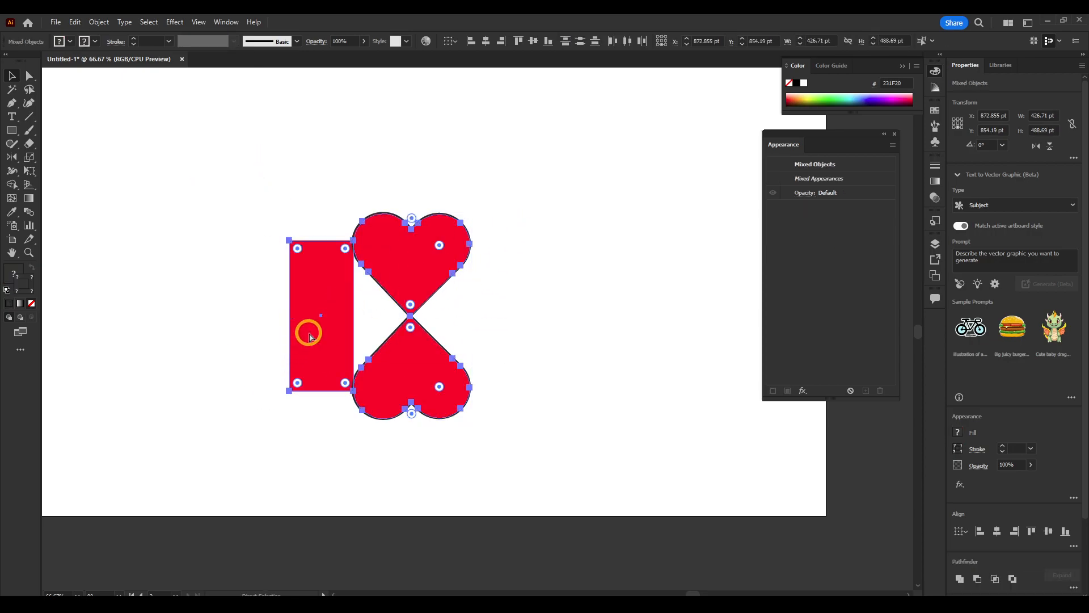
pyautogui.hotkey('ctrl', 'g')
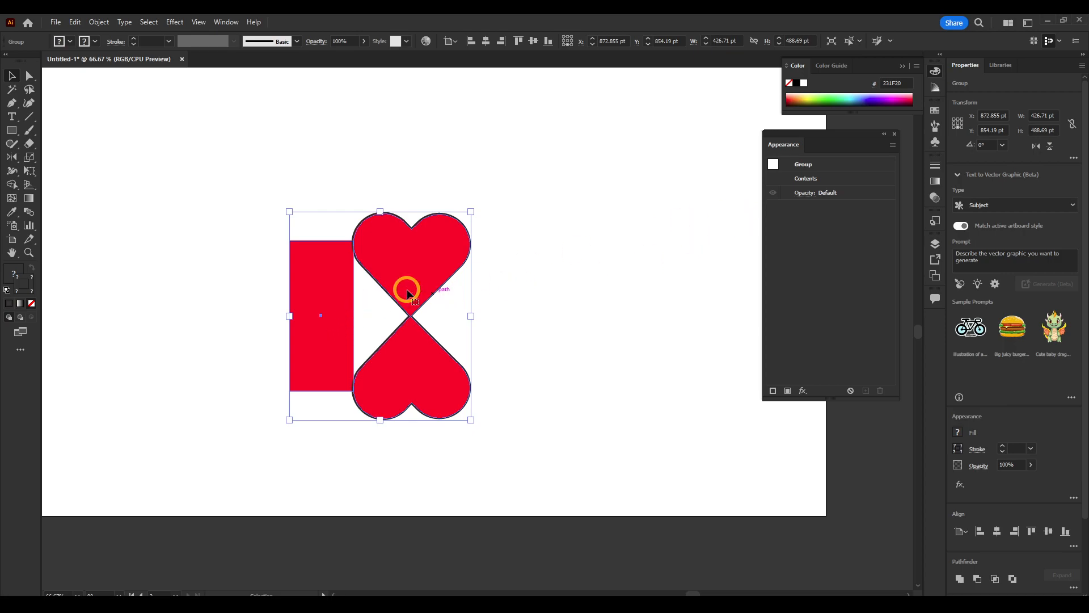
# Add a 9 pt stroke to the new group and move it beneath the contents
pyautogui.click(772, 391)
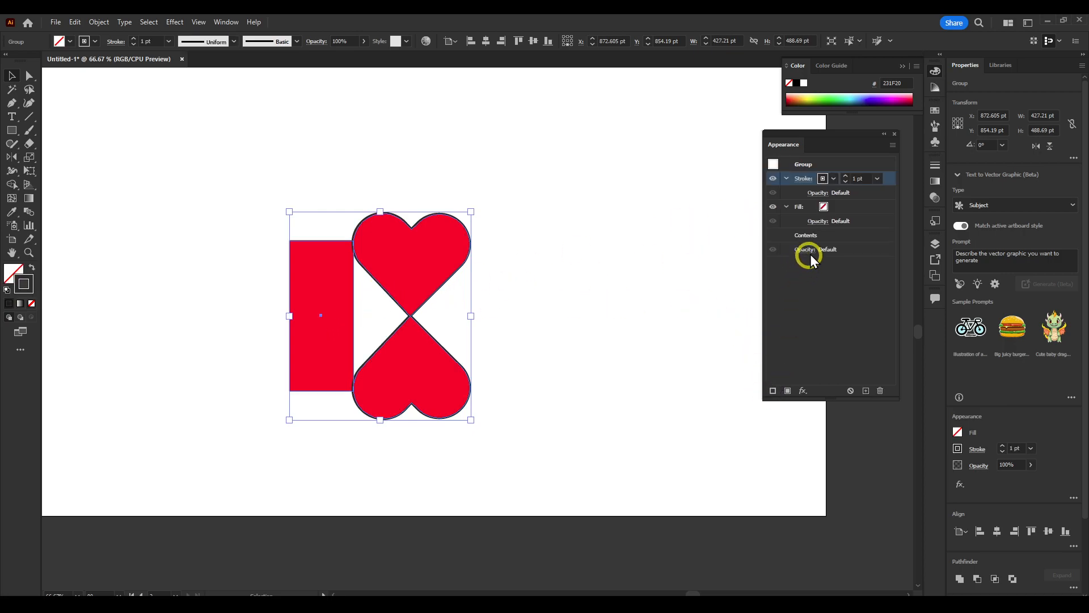
pyautogui.click(862, 186)
pyautogui.click(891, 321)
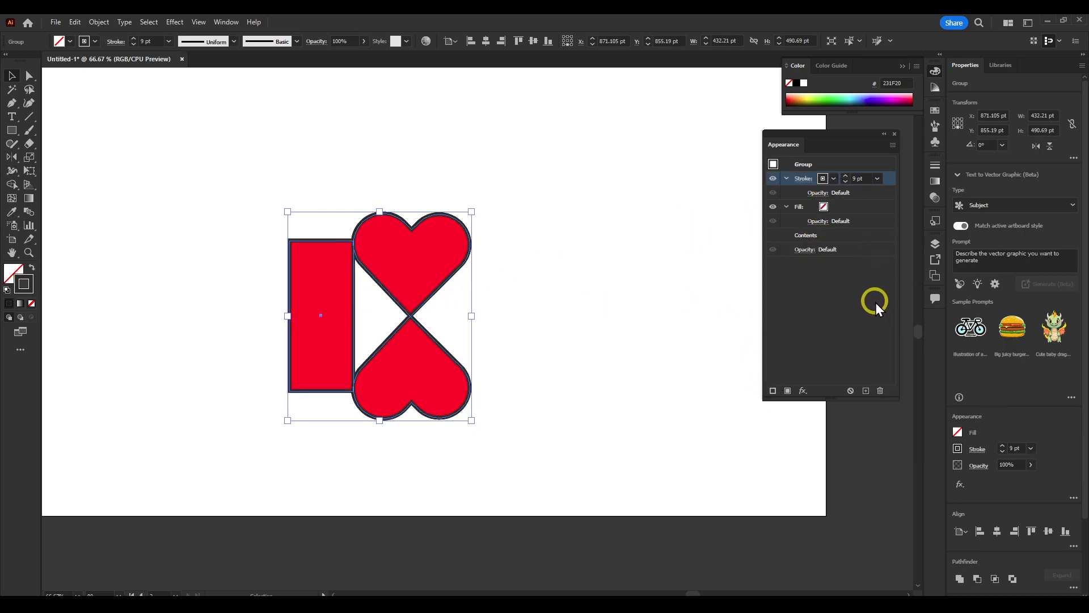
pyautogui.moveTo(884, 180)
pyautogui.mouseDown()
pyautogui.moveTo(884, 243)
pyautogui.moveTo(878, 216)
pyautogui.mouseUp()
pyautogui.click(879, 236)
pyautogui.click(808, 220)
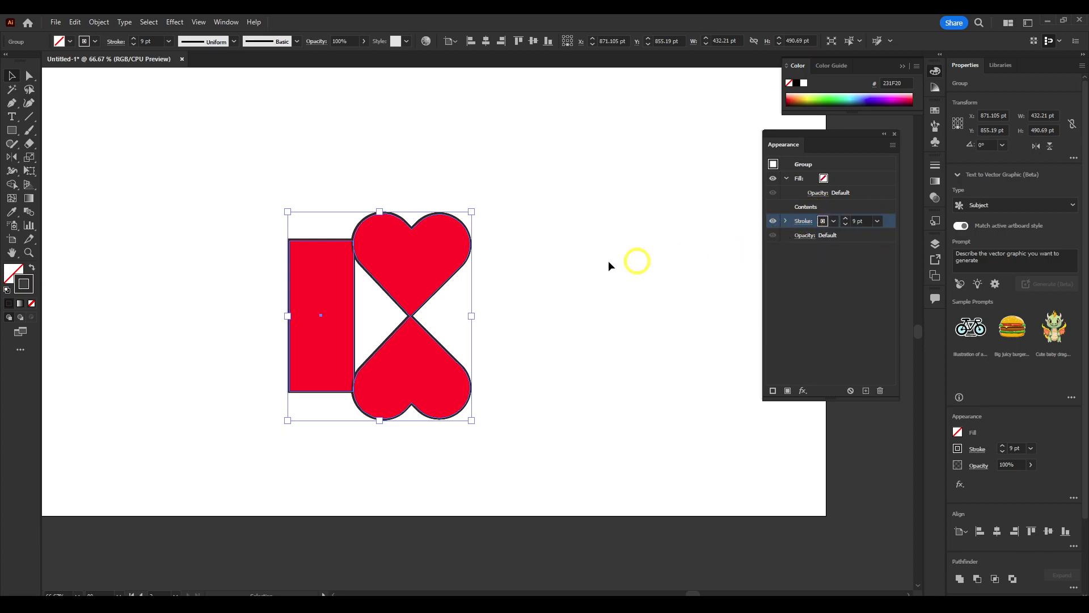
# Move the group up and duplicate it several times, offsetting the copies into an overlapping cluster
pyautogui.click(458, 168)
pyautogui.moveTo(389, 255); pyautogui.dragTo(225, 170)
pyautogui.press('ctrl')
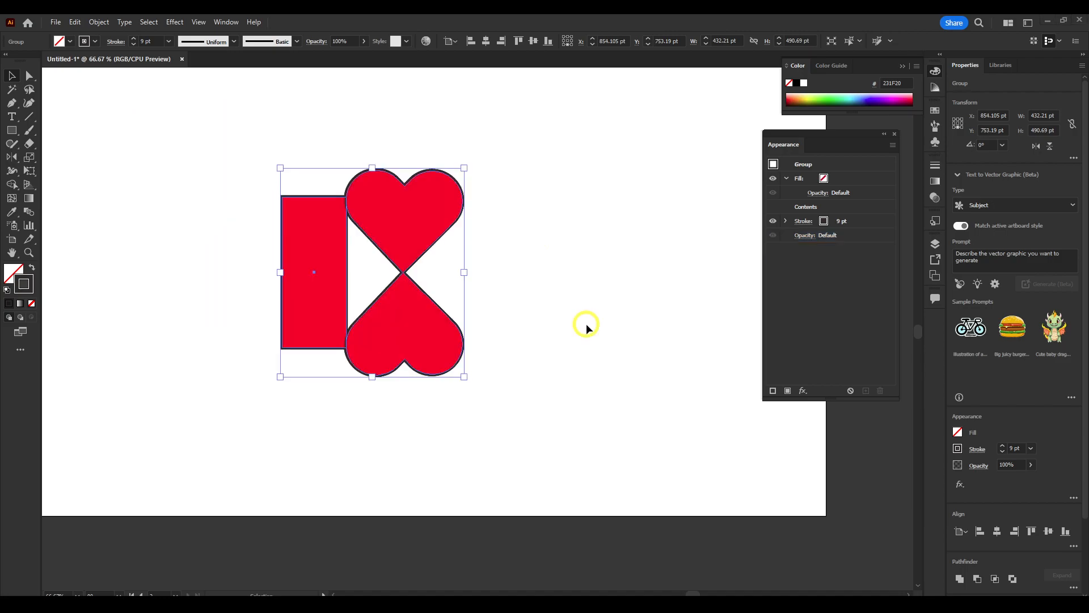
pyautogui.click(396, 284)
pyautogui.click(408, 239)
pyautogui.moveTo(407, 237); pyautogui.dragTo(363, 300)
pyautogui.moveTo(404, 236); pyautogui.dragTo(411, 311)
pyautogui.moveTo(413, 212); pyautogui.dragTo(369, 226)
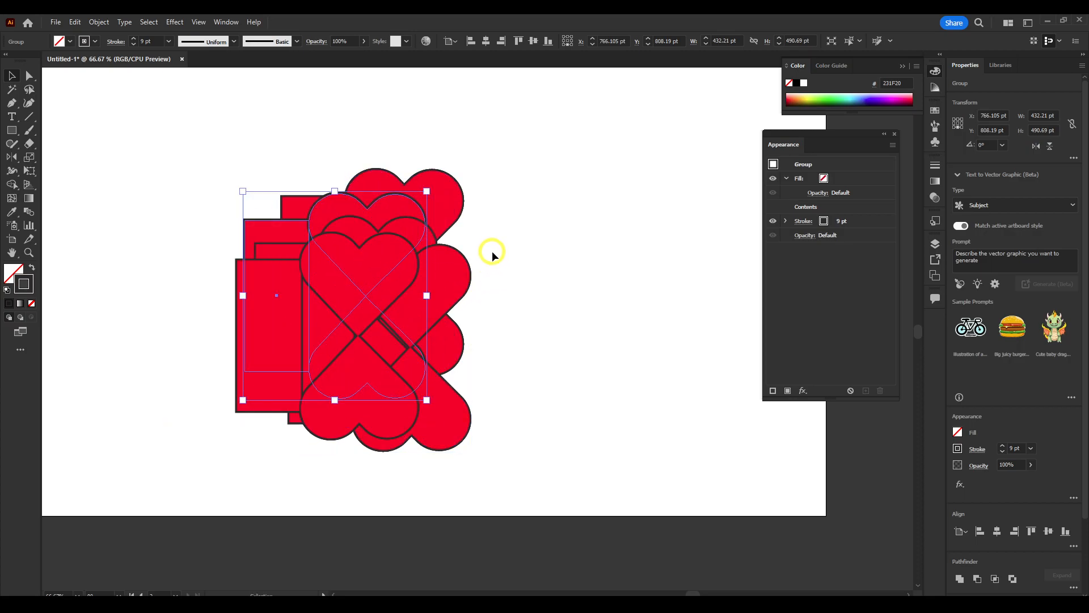
# Select the whole cluster and add a 20 pt stroke placed beneath its contents
pyautogui.moveTo(505, 147); pyautogui.dragTo(186, 420)
pyautogui.click(406, 350)
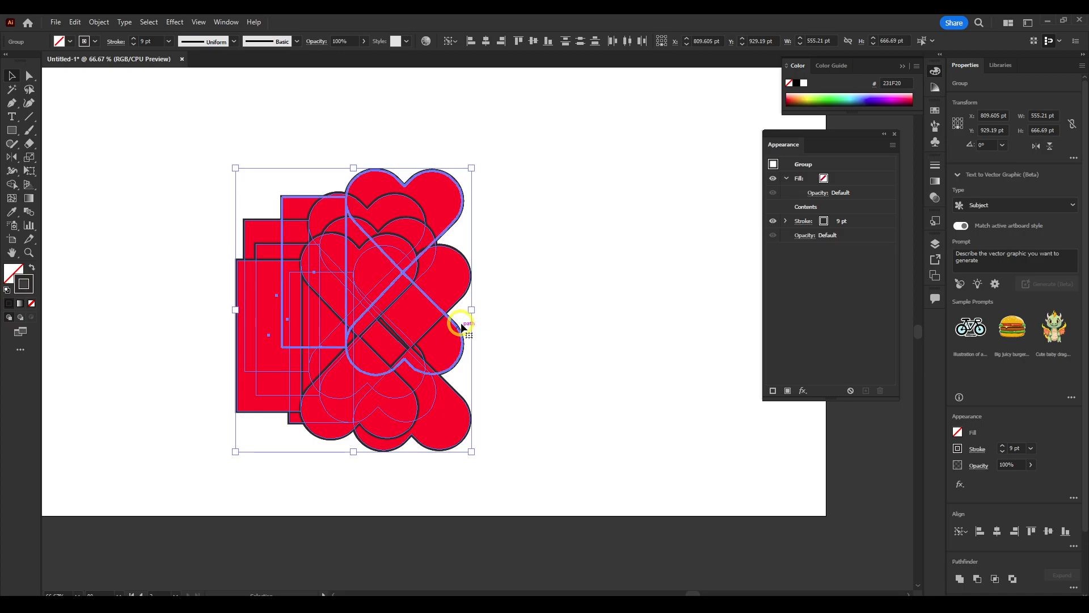
pyautogui.click(530, 276)
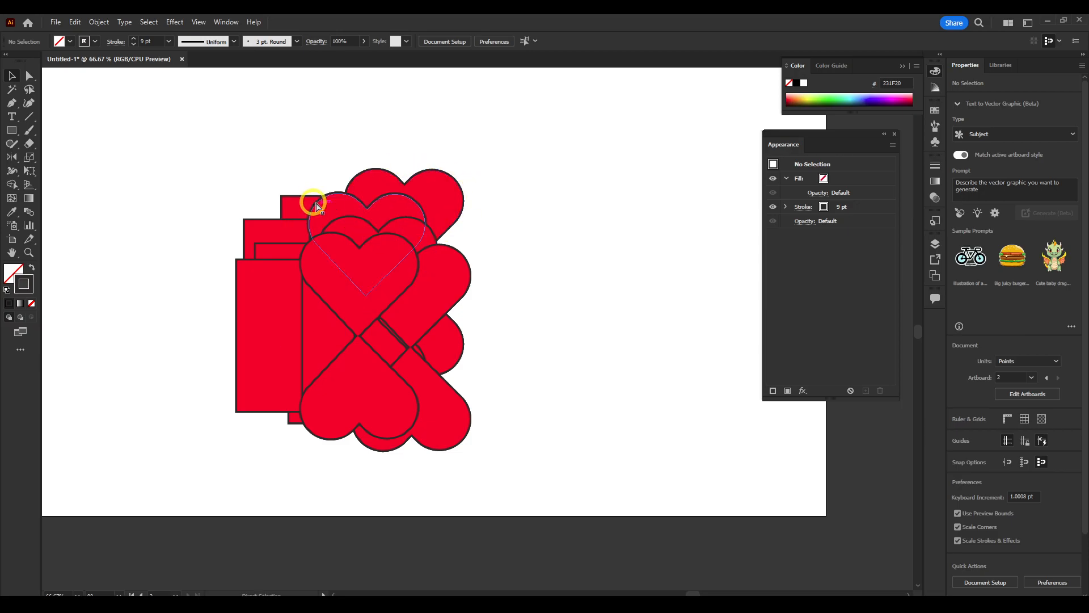
pyautogui.moveTo(561, 133); pyautogui.dragTo(238, 469)
pyautogui.press('v')
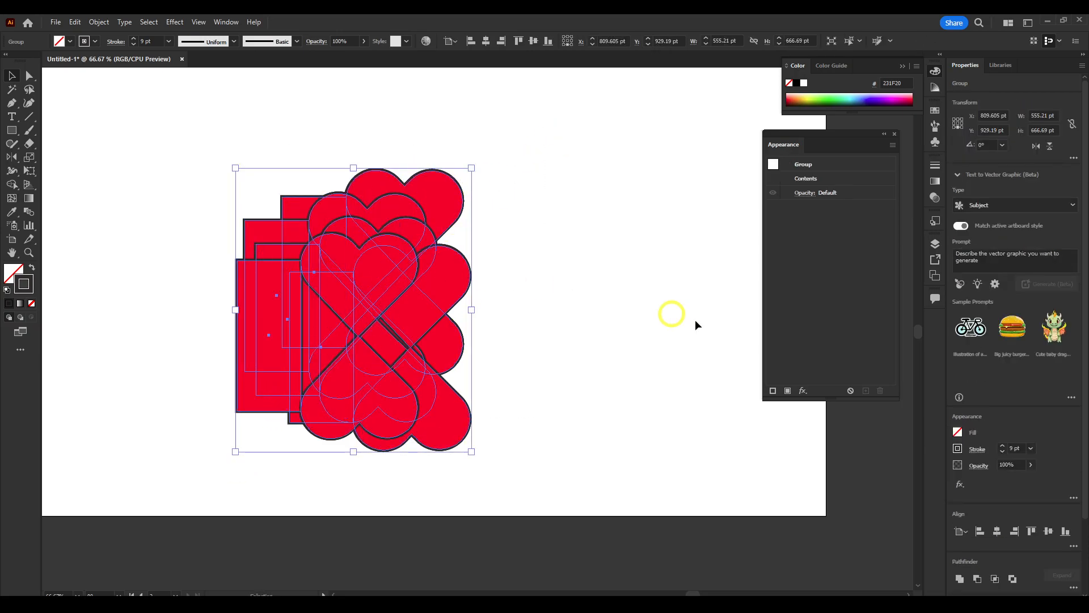
pyautogui.click(773, 390)
pyautogui.click(877, 178)
pyautogui.click(898, 446)
pyautogui.click(877, 178)
pyautogui.click(897, 397)
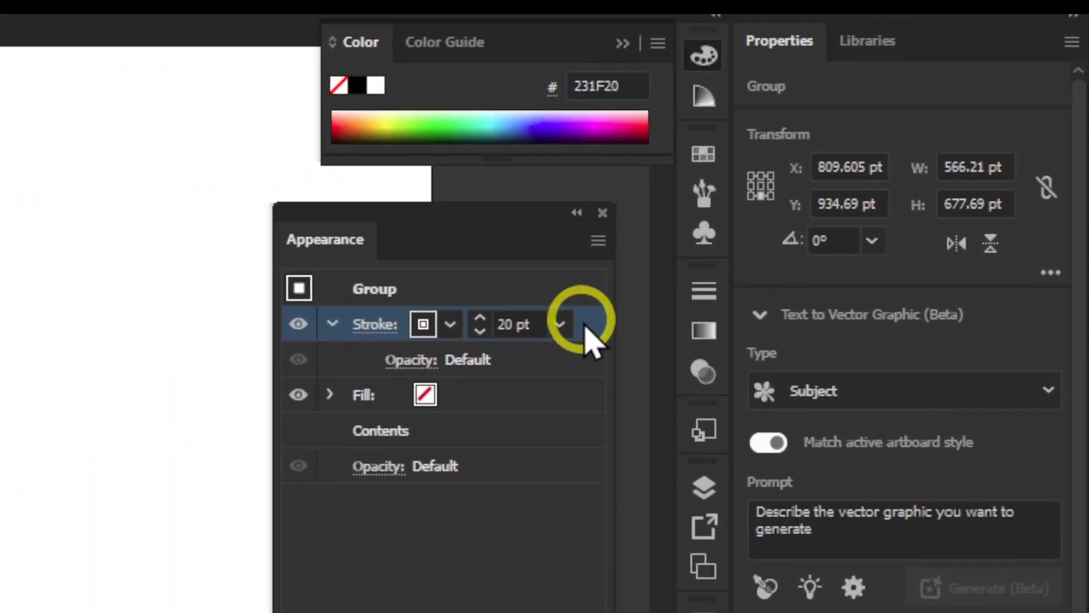
pyautogui.moveTo(885, 182); pyautogui.dragTo(878, 219)
# Set the cluster's underlying stroke to 80 pt and move the cluster toward the artboard's left edge
pyautogui.moveTo(557, 368); pyautogui.dragTo(556, 371)
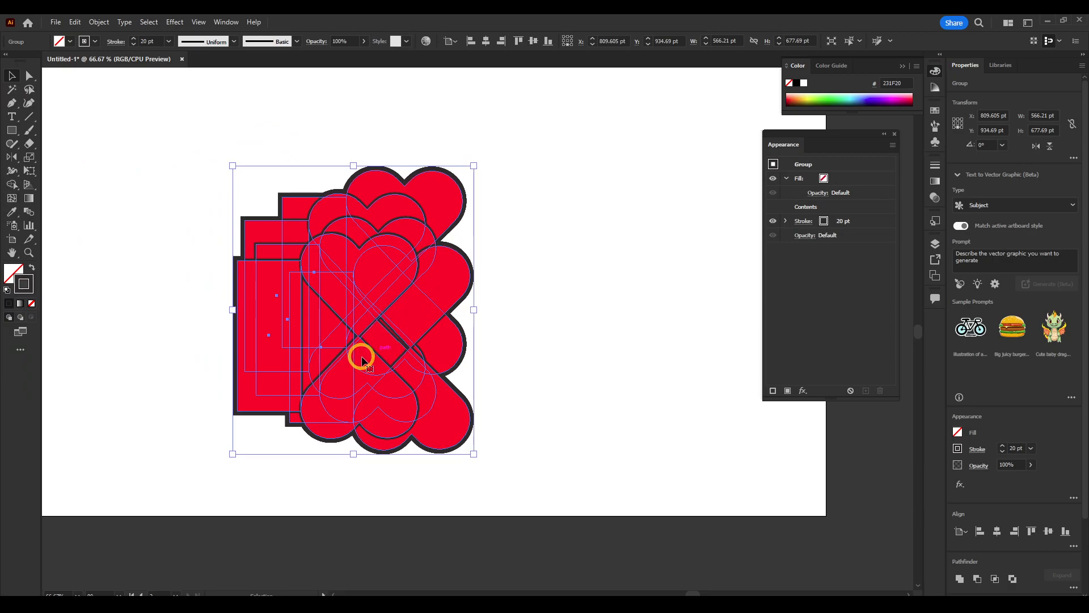
pyautogui.click(842, 221)
pyautogui.click(878, 221)
pyautogui.click(892, 482)
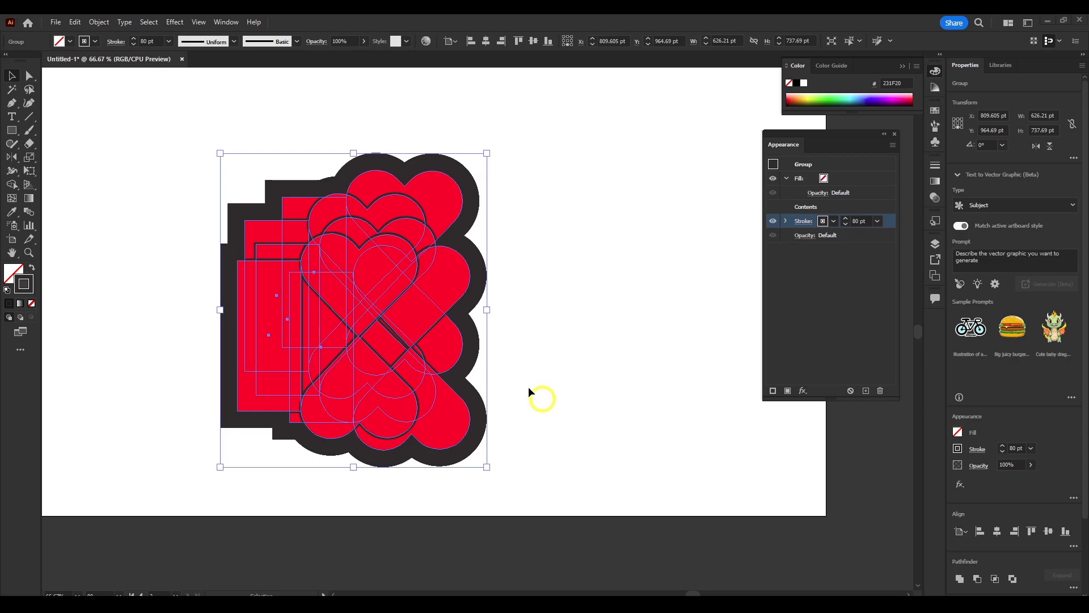
pyautogui.moveTo(368, 229); pyautogui.dragTo(195, 199)
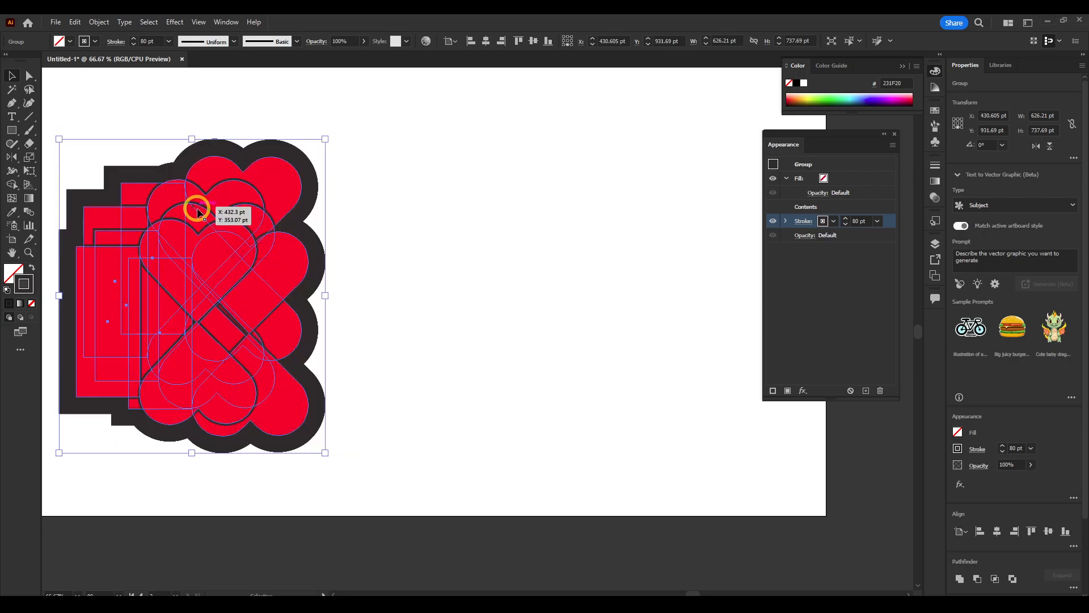
# Duplicate the outlined cluster and position the copy beside the original on the artboard
pyautogui.press('a')
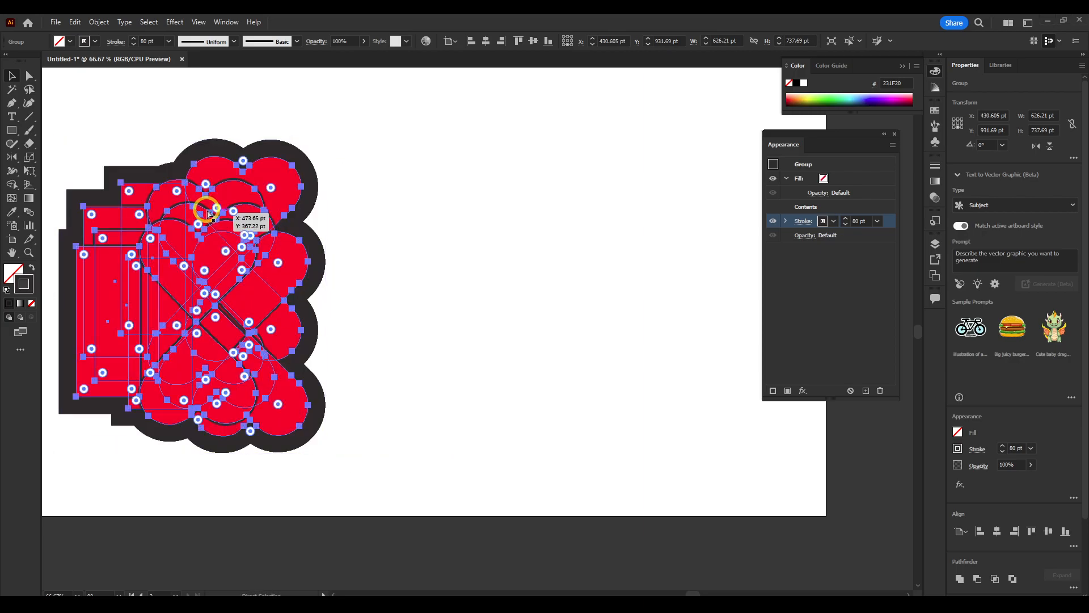
pyautogui.press('v')
pyautogui.moveTo(229, 233); pyautogui.dragTo(501, 241)
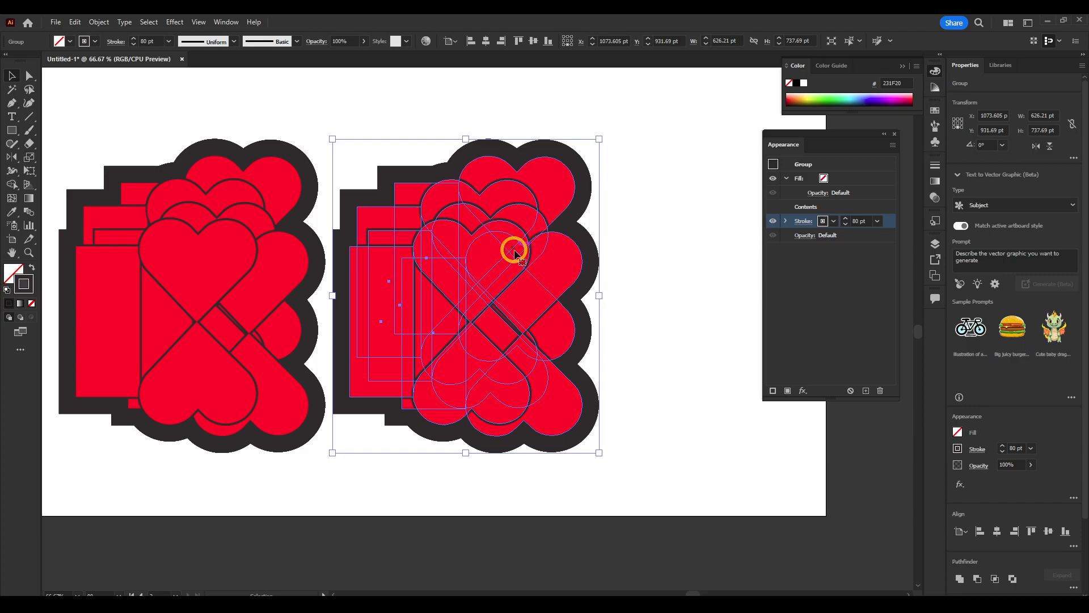
pyautogui.scroll(-2, 514, 253)
pyautogui.moveTo(597, 177); pyautogui.dragTo(272, 358)
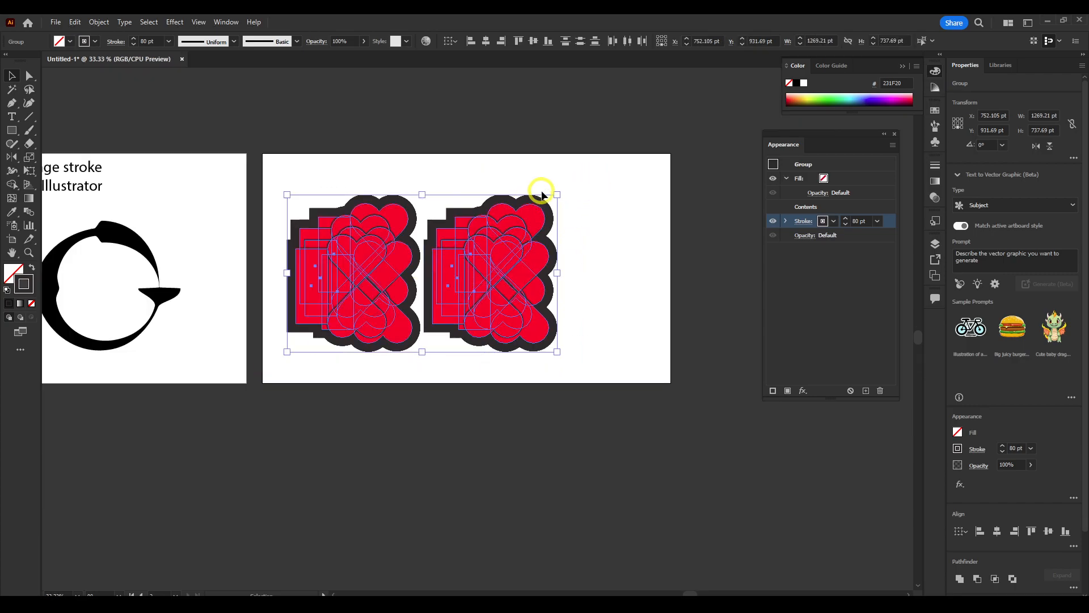
pyautogui.hotkey('ctrl', 'z')
pyautogui.moveTo(442, 236); pyautogui.dragTo(457, 231)
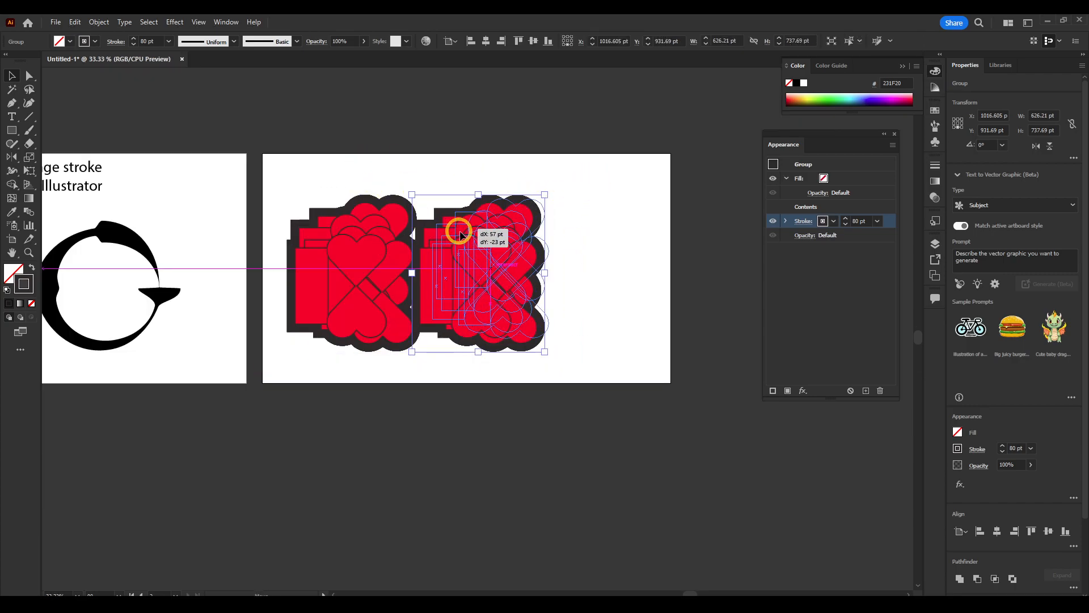
# Apply Transform Again to the copied cluster and nudge it into place next to the original
pyautogui.click(106, 25)
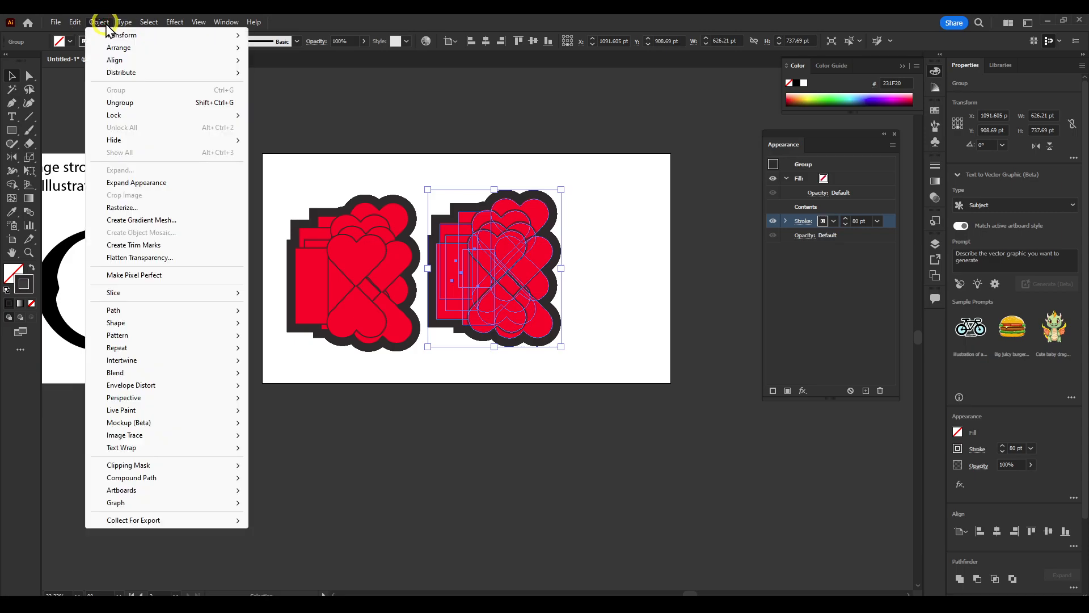
pyautogui.click(106, 25)
pyautogui.click(231, 38)
pyautogui.moveTo(266, 60)
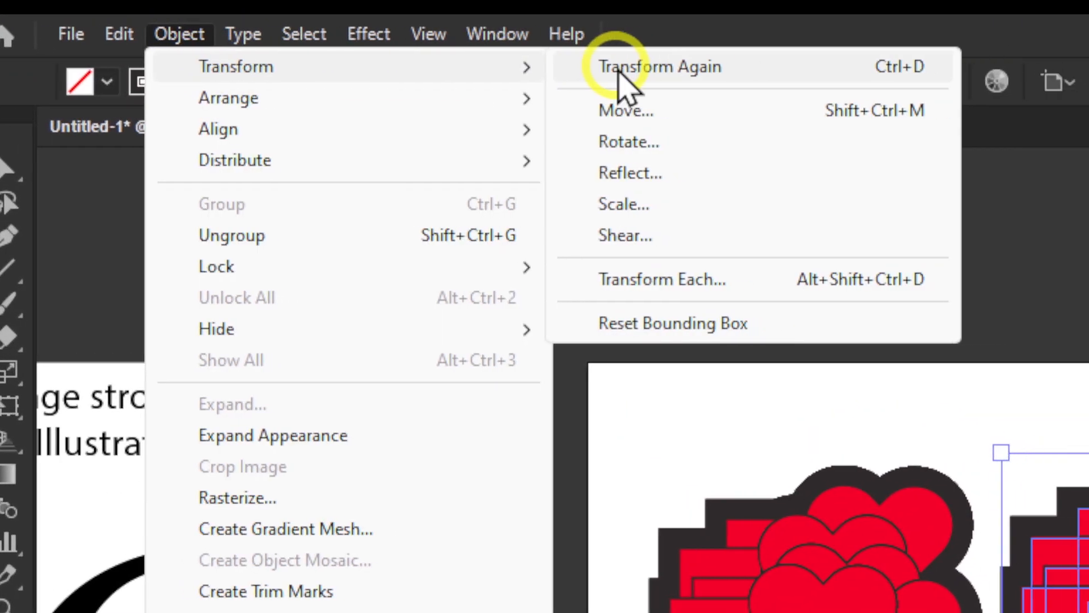
pyautogui.click(599, 66)
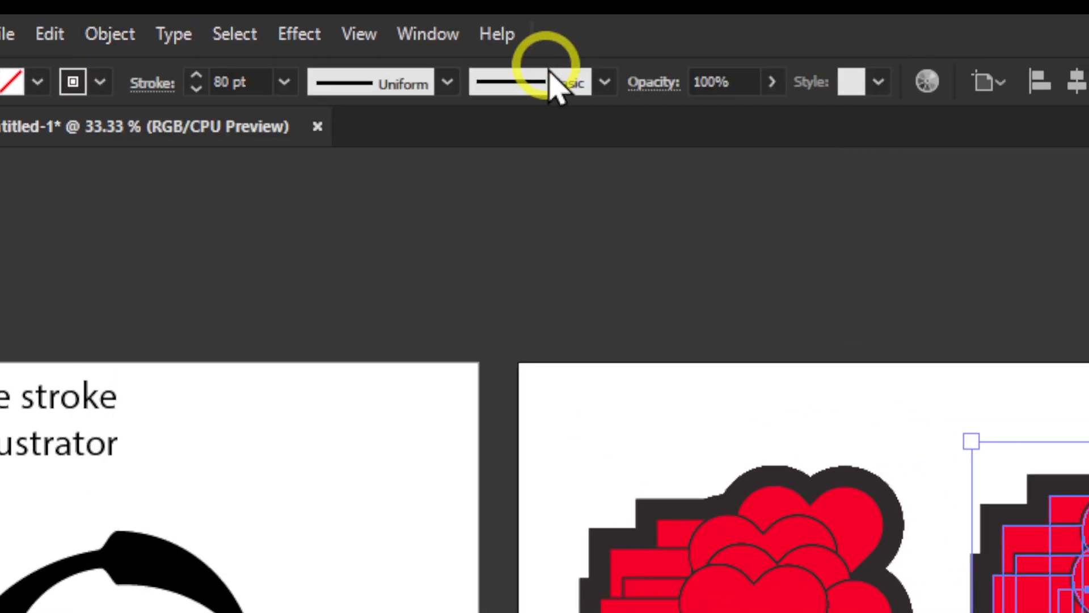
pyautogui.moveTo(1081, 598); pyautogui.dragTo(1047, 611)
pyautogui.moveTo(553, 324); pyautogui.dragTo(540, 323)
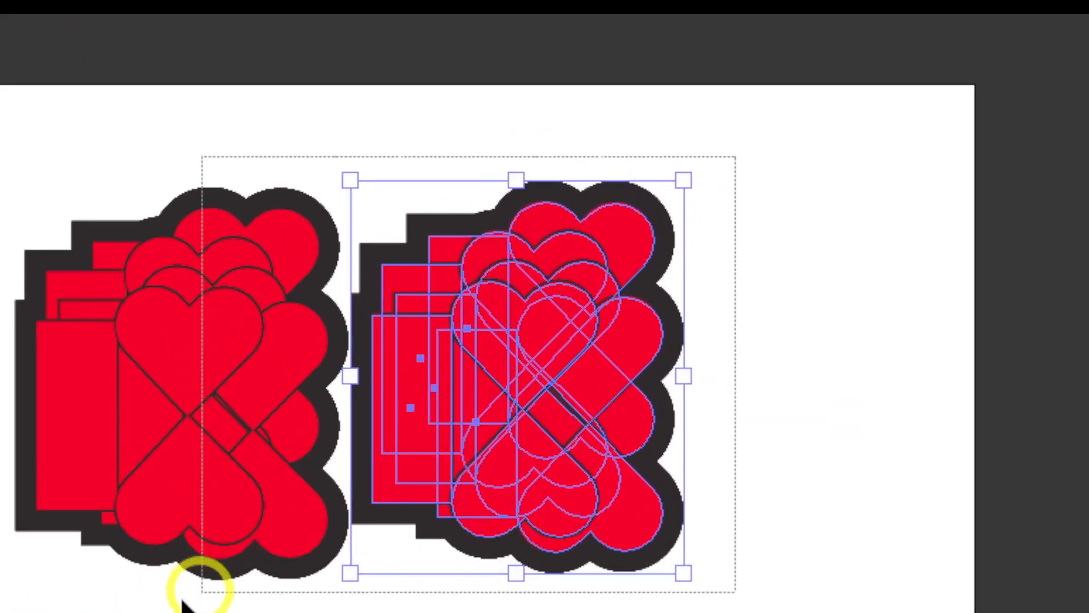
# Select both clusters, scale them down together, and duplicate the pair to the right
pyautogui.moveTo(195, 584); pyautogui.dragTo(732, 165)
pyautogui.moveTo(888, 68); pyautogui.dragTo(535, 302)
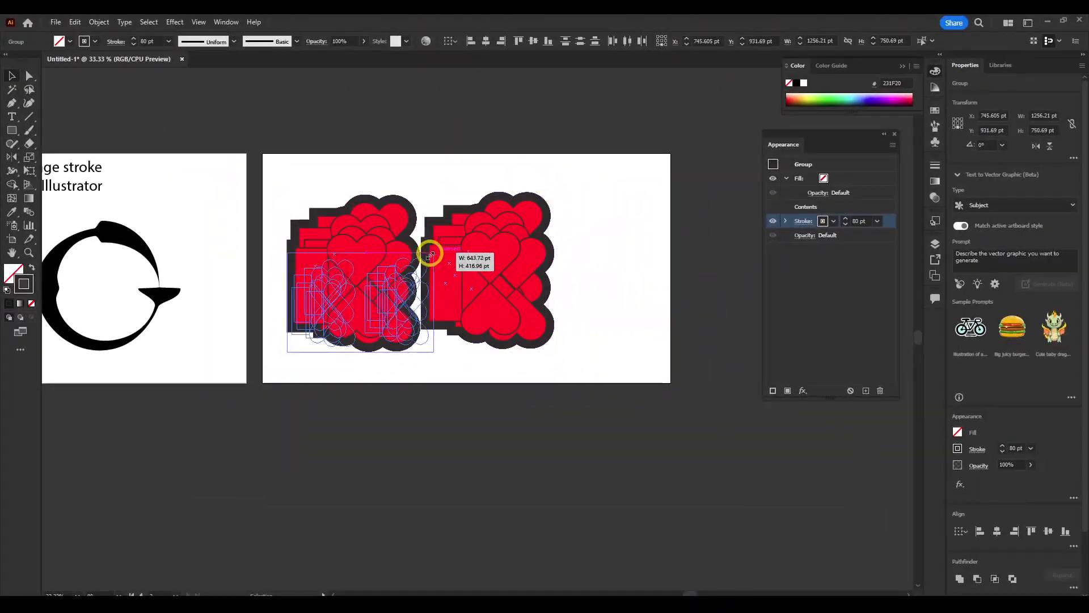
pyautogui.moveTo(412, 285); pyautogui.dragTo(352, 310)
pyautogui.moveTo(341, 317)
pyautogui.mouseDown()
pyautogui.moveTo(323, 275)
pyautogui.moveTo(392, 277)
pyautogui.mouseUp()
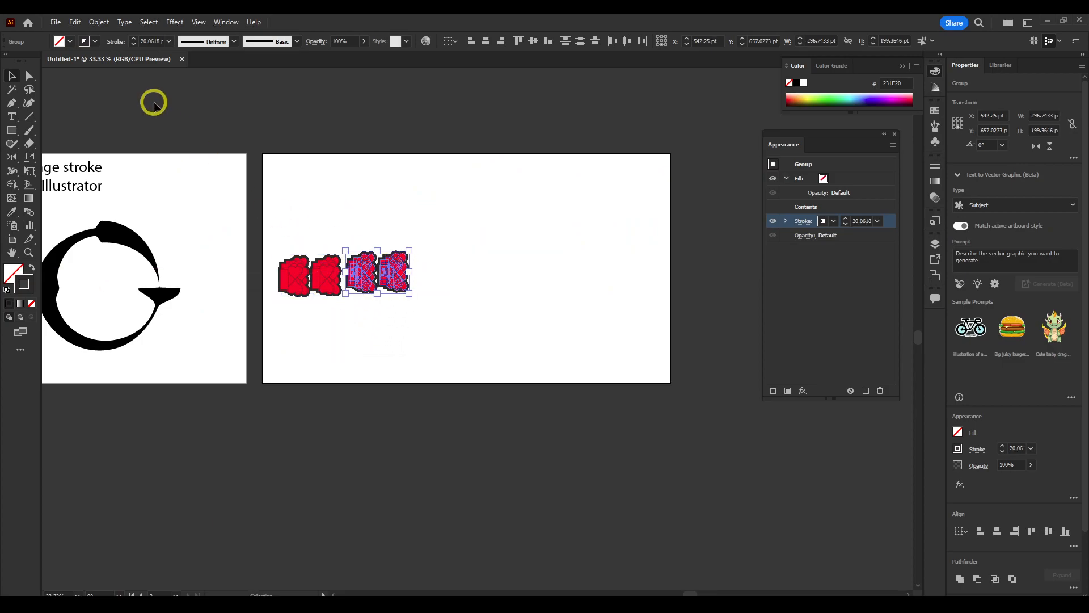
# Apply Transform Again to add another copy of the cluster pair along the row
pyautogui.click(100, 23)
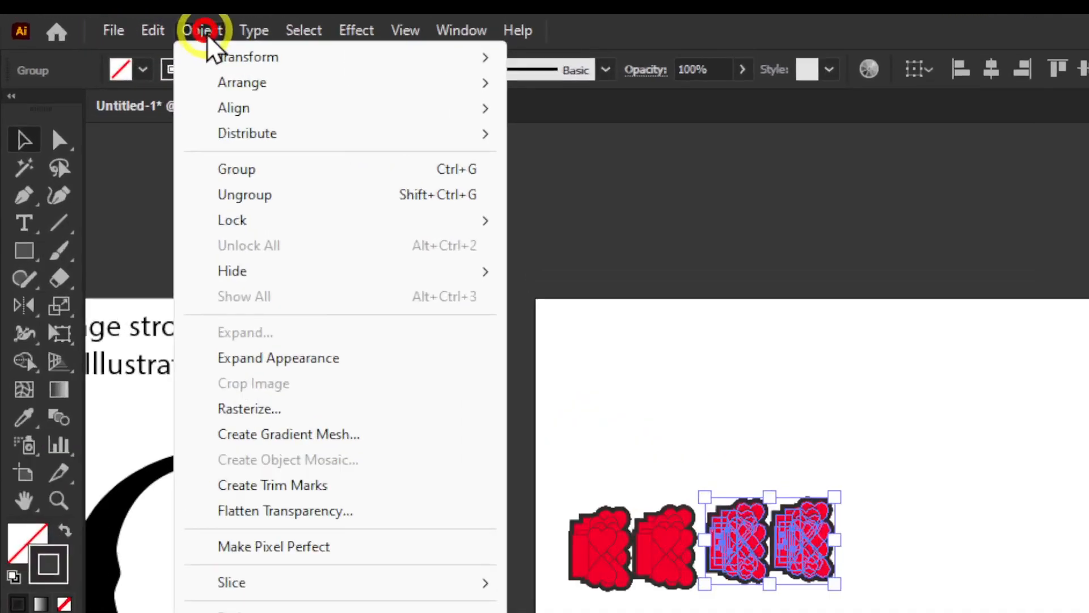
pyautogui.click(209, 34)
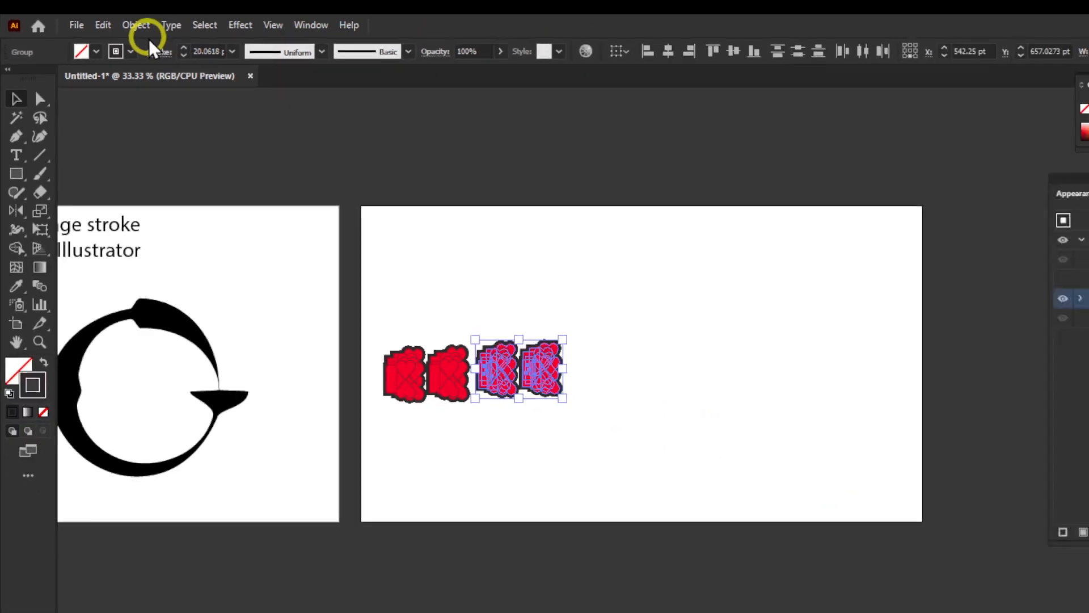
pyautogui.click(205, 33)
pyautogui.moveTo(232, 55)
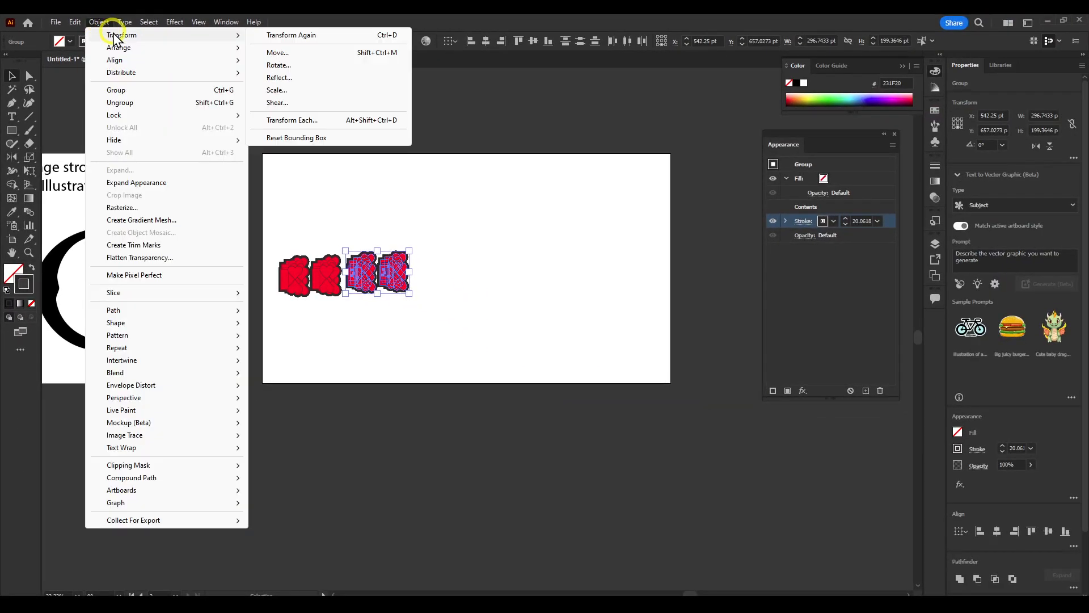
pyautogui.click(306, 35)
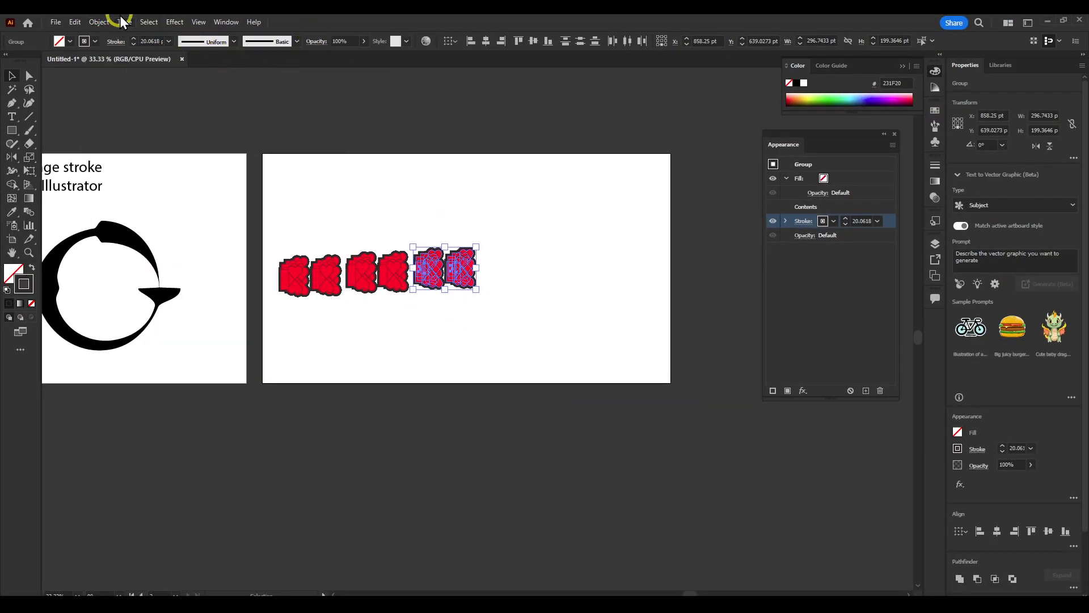
# Repeat the transformation three more times to extend the row of cluster pairs across the artboard
pyautogui.click(102, 22)
pyautogui.moveTo(111, 35)
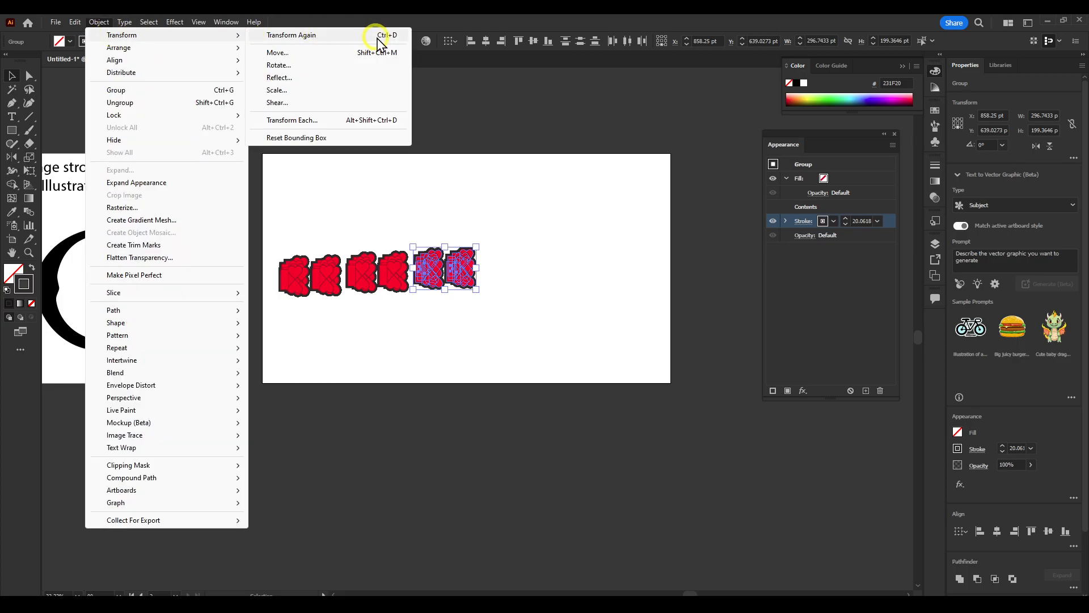
pyautogui.click(118, 25)
pyautogui.click(97, 24)
pyautogui.moveTo(152, 36)
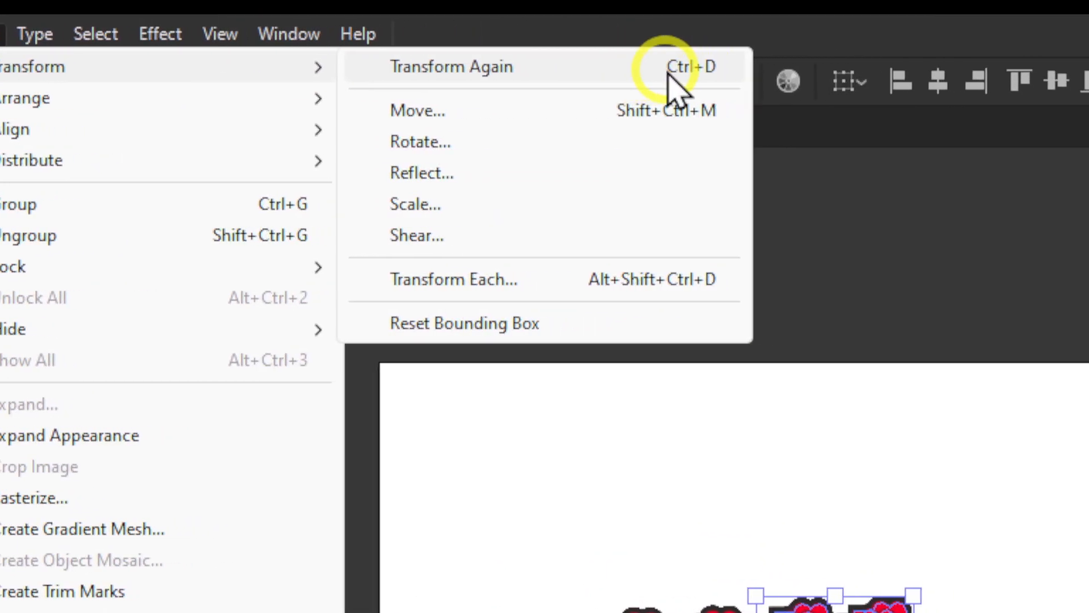
pyautogui.click(675, 68)
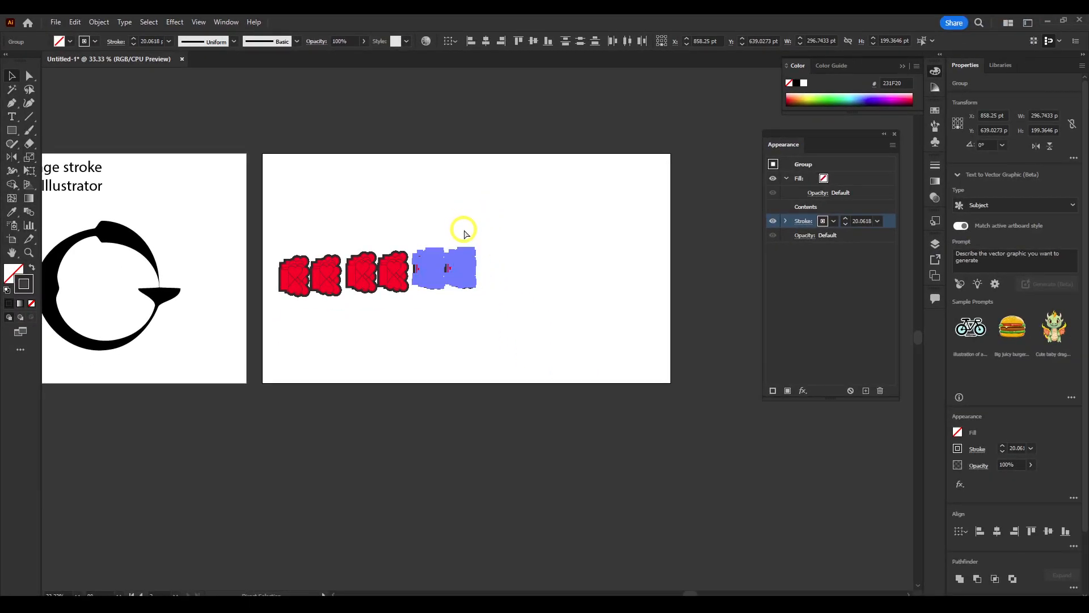
pyautogui.hotkey('ctrl', 'd')
pyautogui.hotkey('ctrl', 'd')
pyautogui.hotkey('ctrl', 'd')
pyautogui.hotkey('ctrl', 'd')
pyautogui.hotkey('ctrl', 'd')
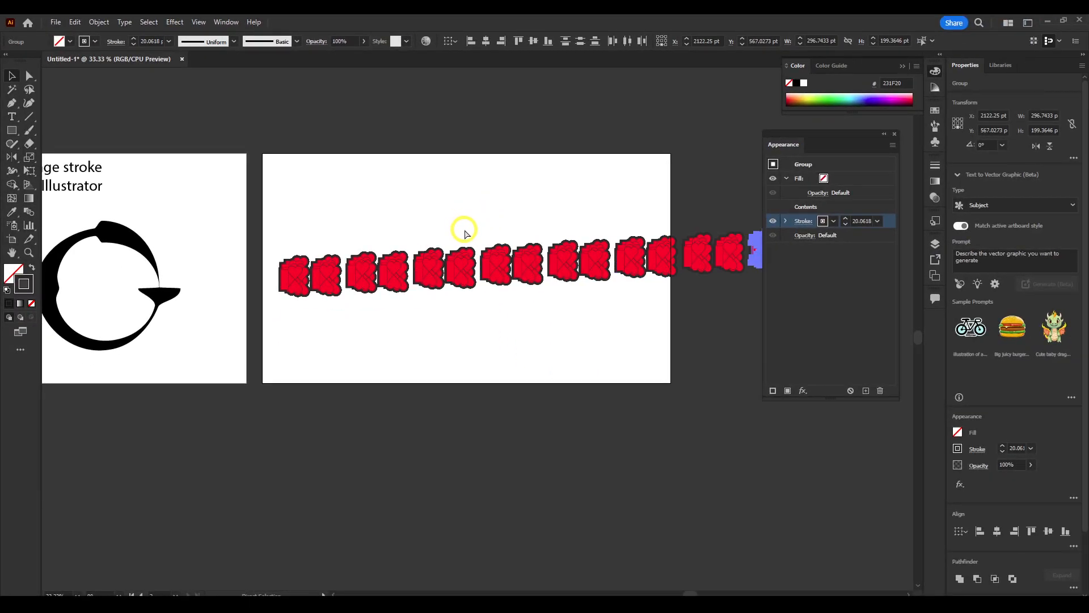